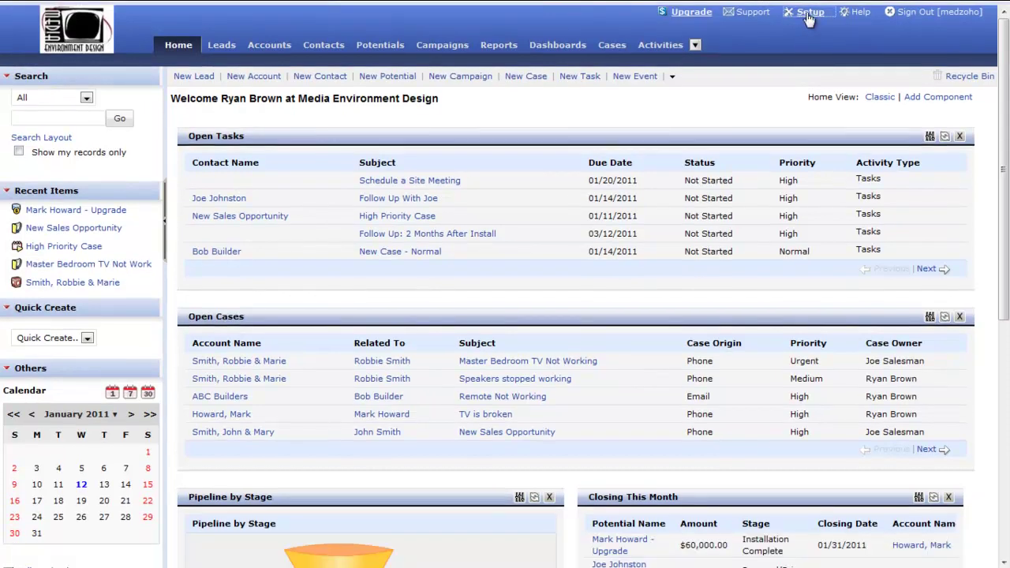
Open the "New Service Case - High" rule for editing from the workflow rules in the CRM setup
left_click(808, 12)
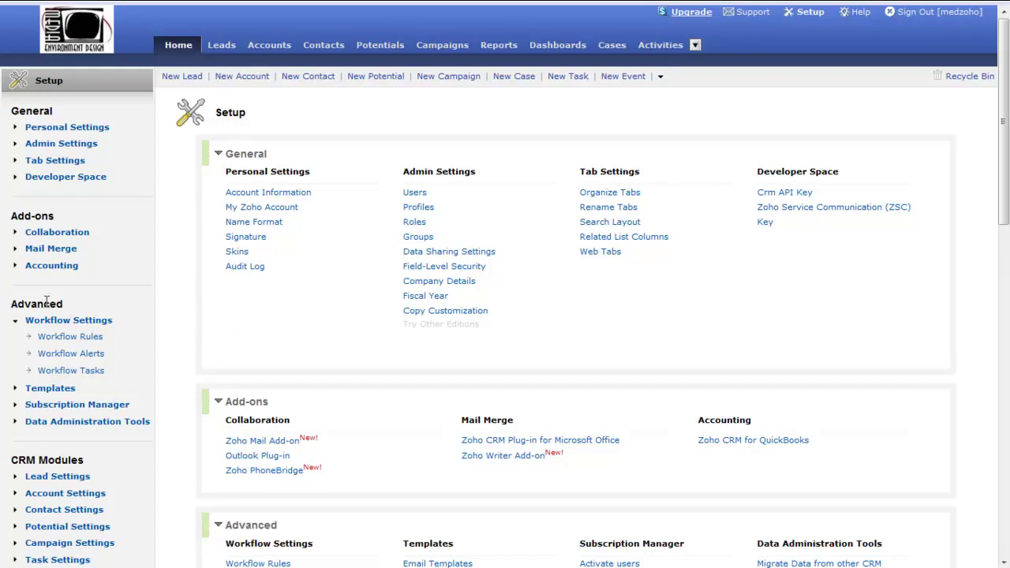
left_click(89, 343)
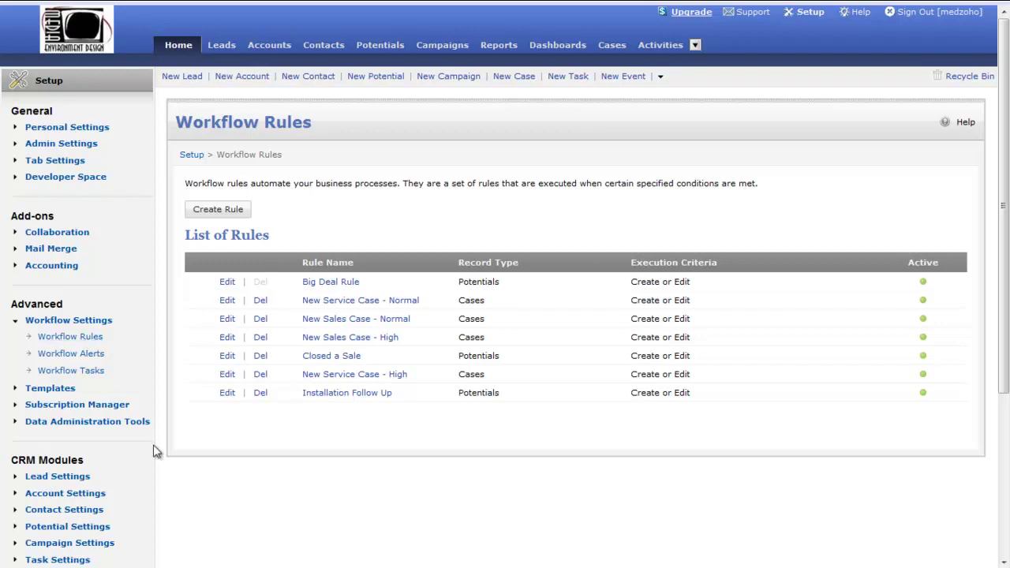
left_click(227, 375)
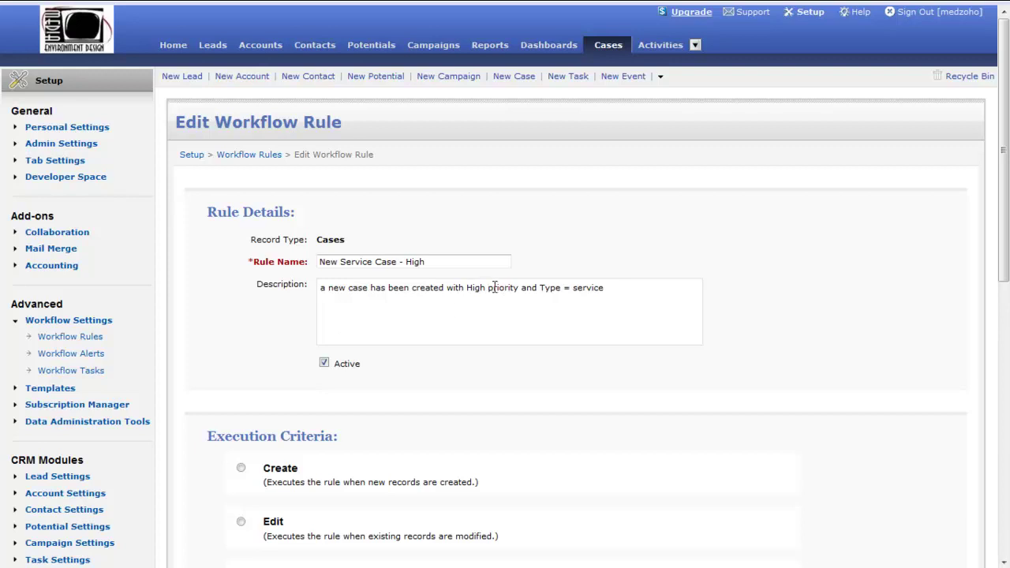
Review the workflow rule's details, execution criteria and rule criteria, and save the rule
scroll(494, 287, "down", 3)
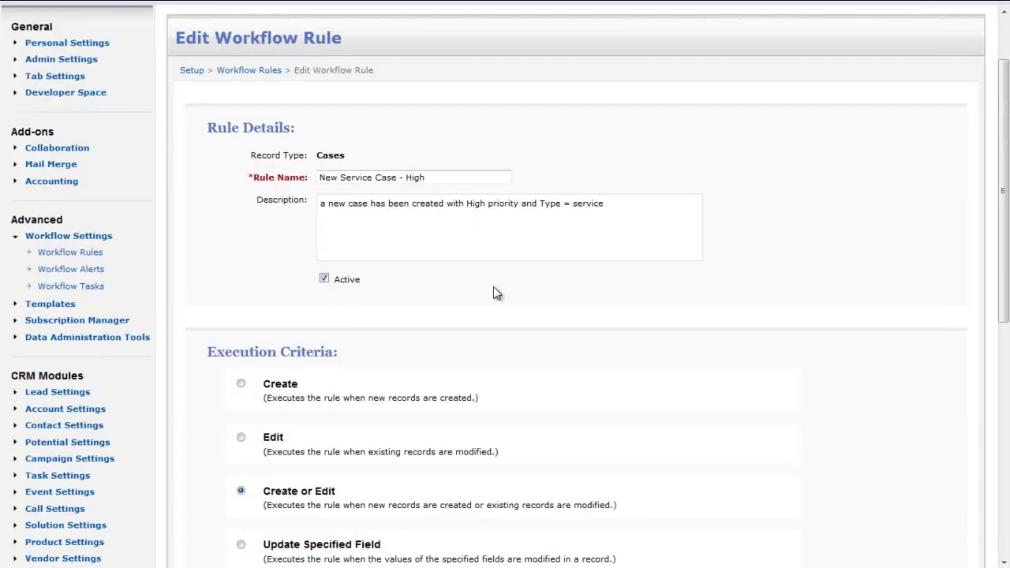
scroll(373, 212, "down", 2)
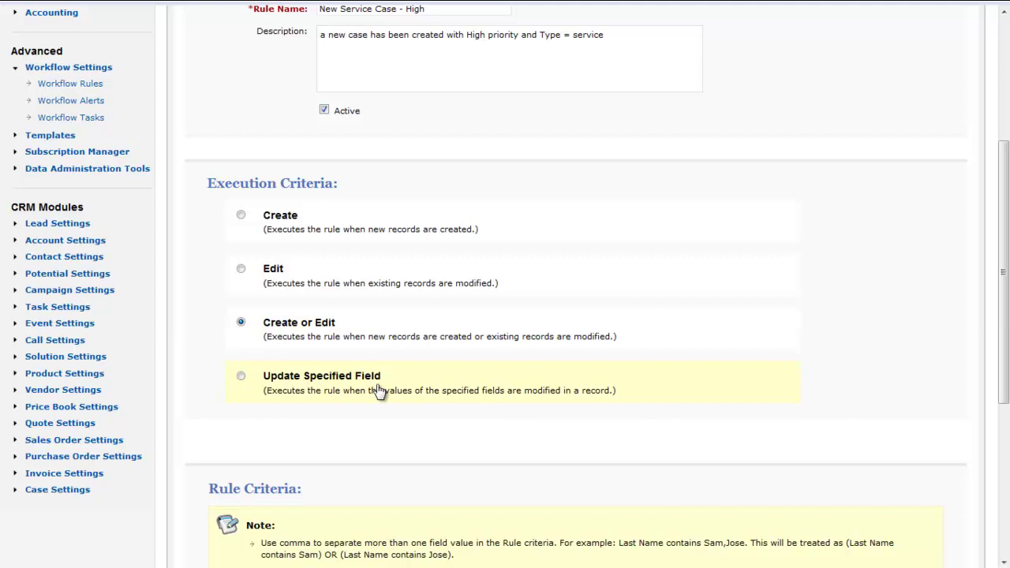
scroll(379, 391, "down", 1)
scroll(379, 391, "down", 2)
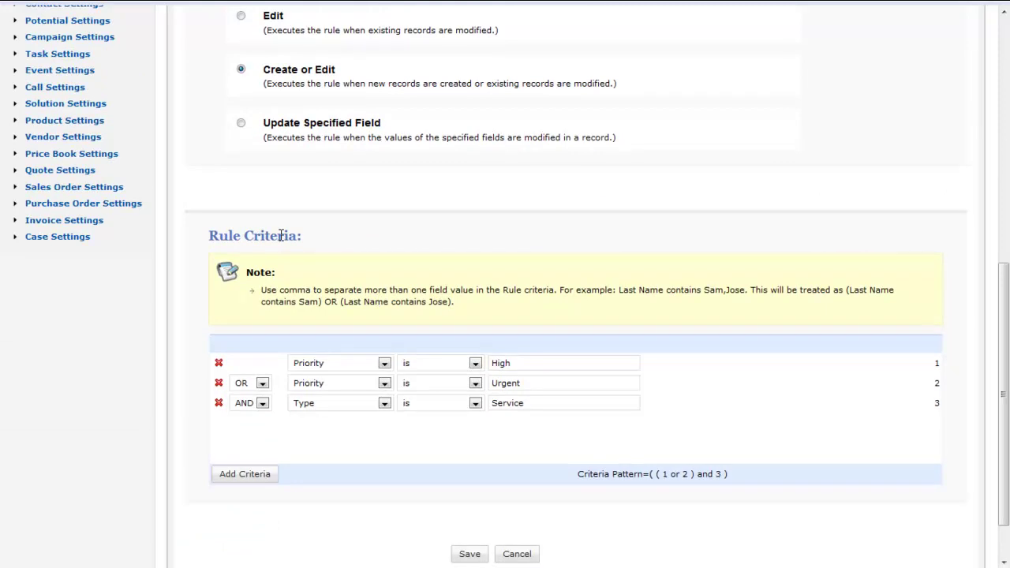
scroll(276, 237, "down", 1)
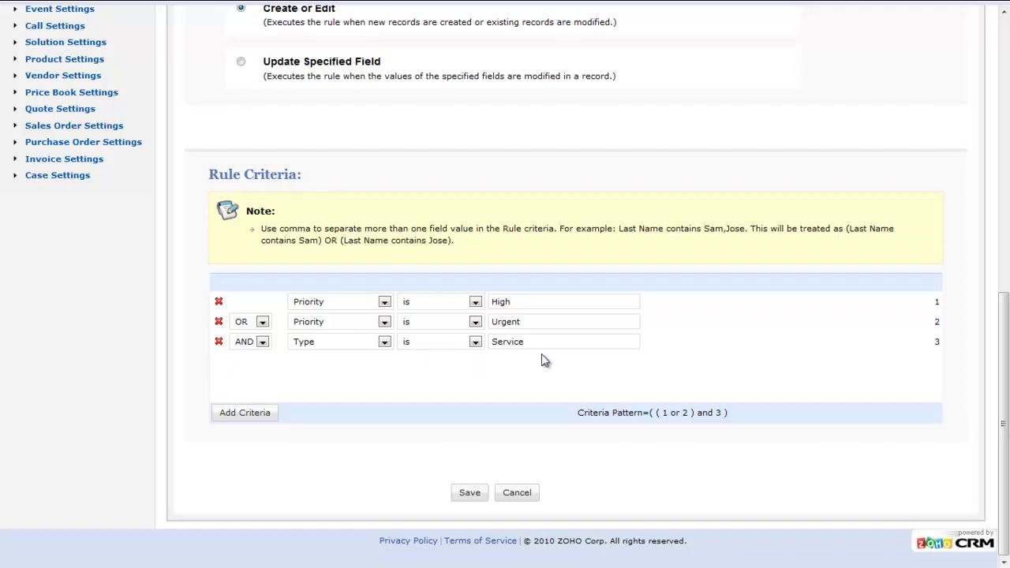
left_click(470, 494)
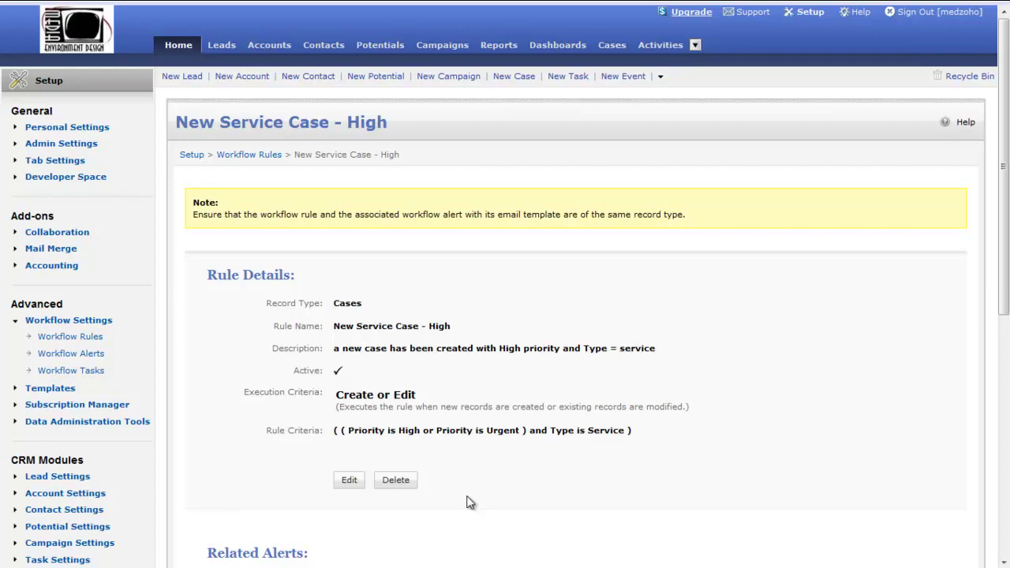
Examine the saved rule's related alerts, including the email template, and its related task's due date setting
scroll(470, 503, "down", 2)
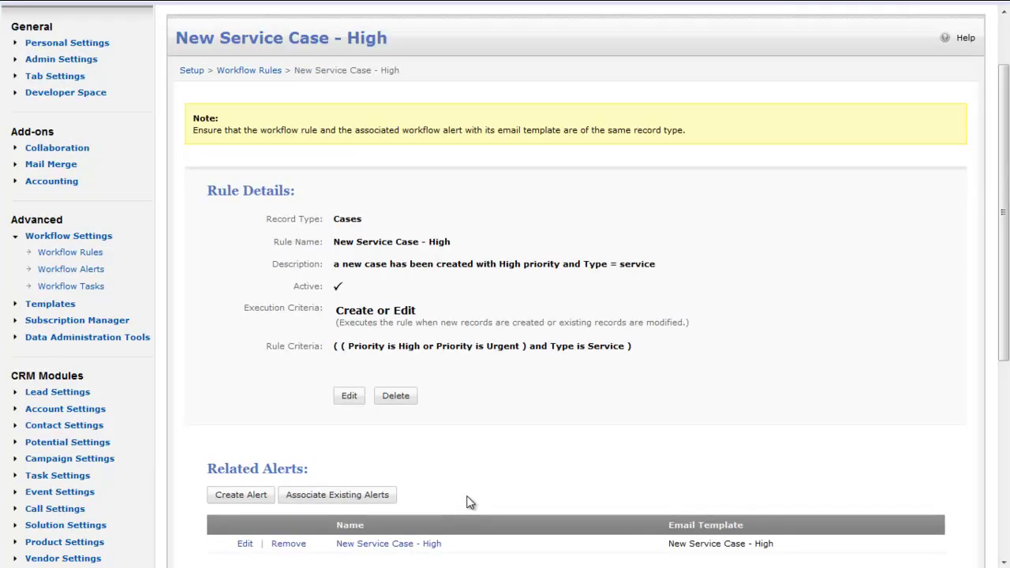
scroll(470, 503, "down", 6)
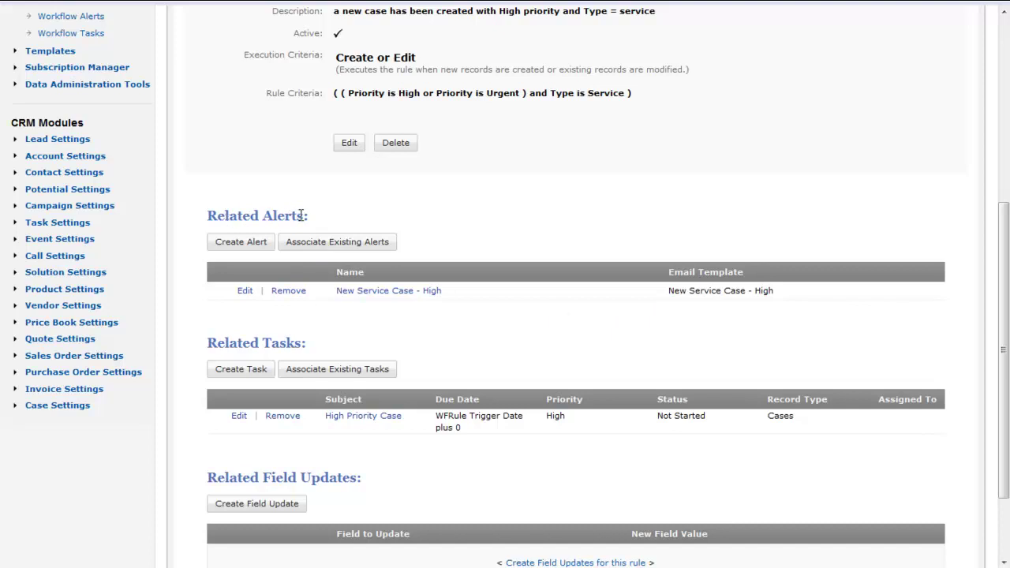
left_click_drag(668, 292, 776, 295)
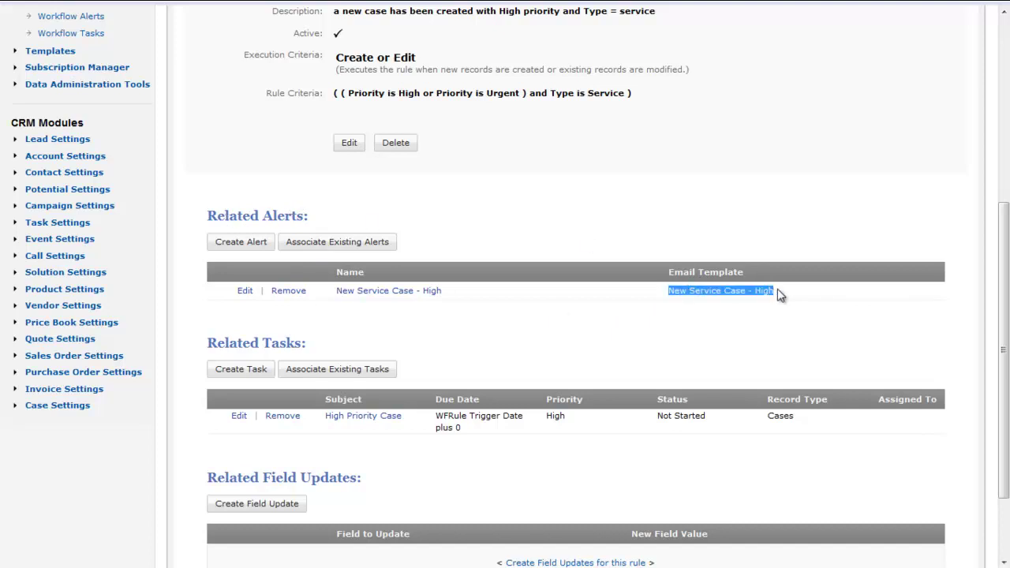
scroll(776, 330, "down", 2)
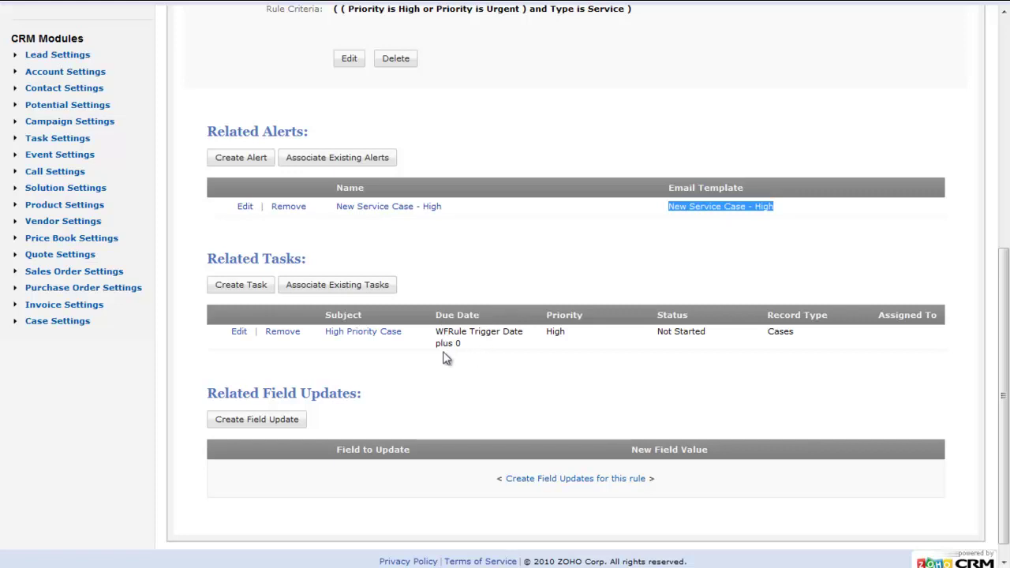
left_click_drag(523, 332, 433, 336)
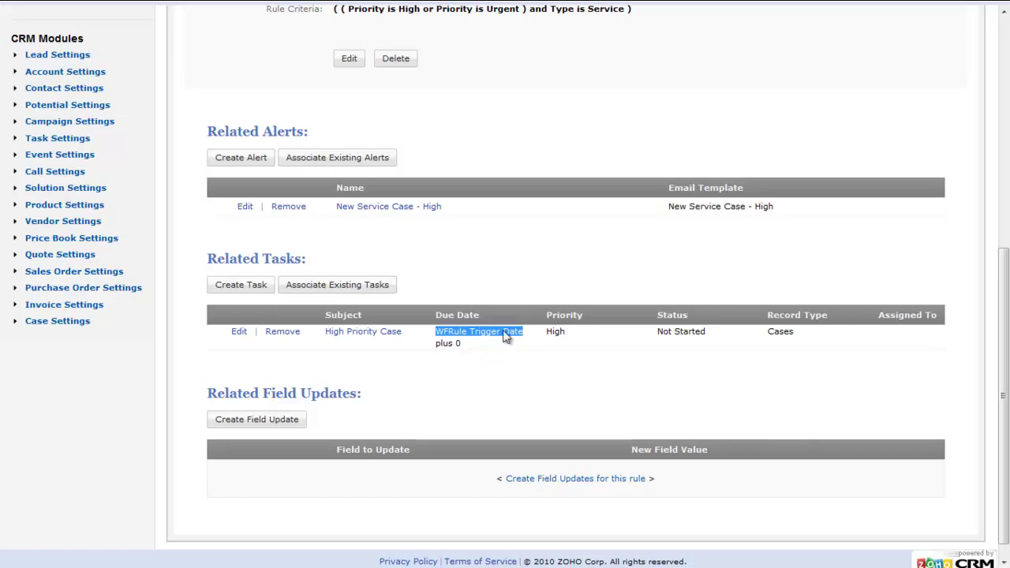
scroll(498, 379, "up", 5)
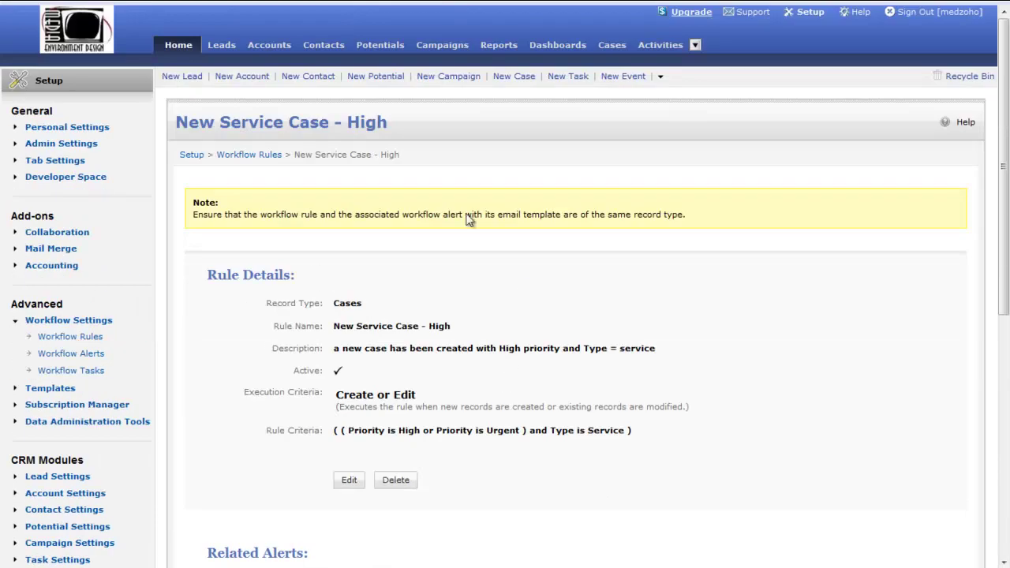
Open the first account in the Prospects view and go to its Rivers Project potential
left_click(274, 50)
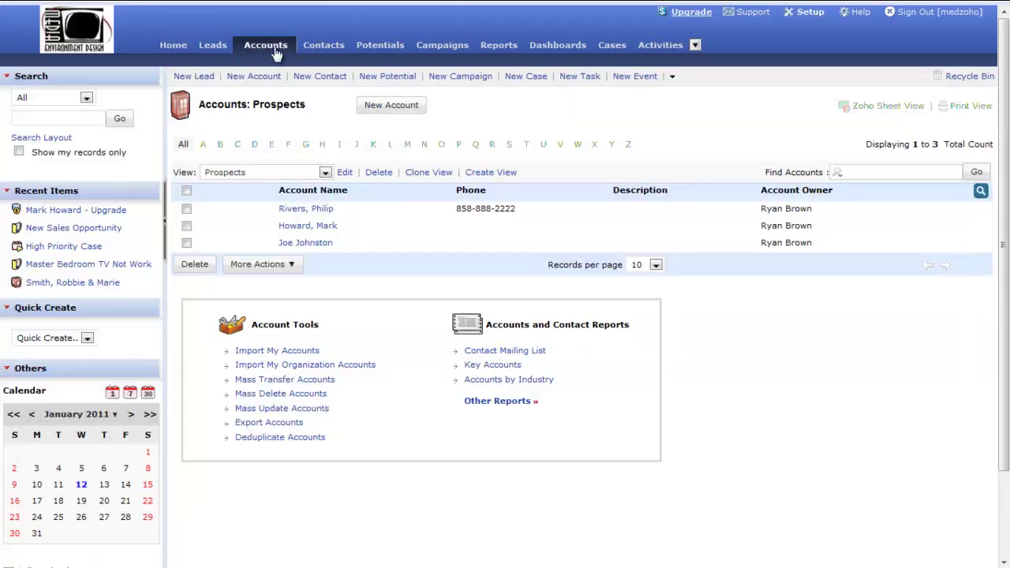
left_click(308, 212)
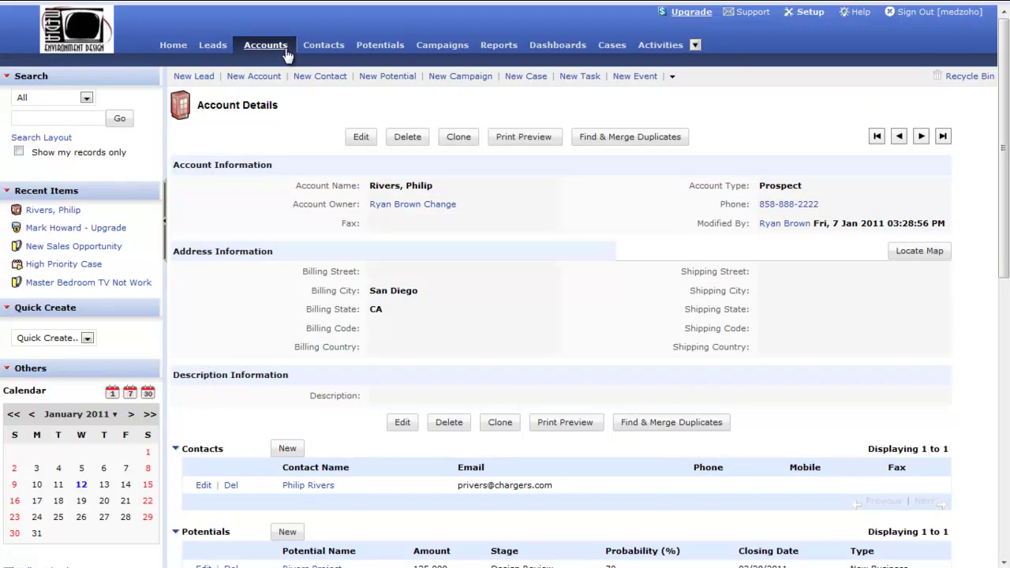
mouse_move(384, 186)
scroll(425, 355, "down", 2)
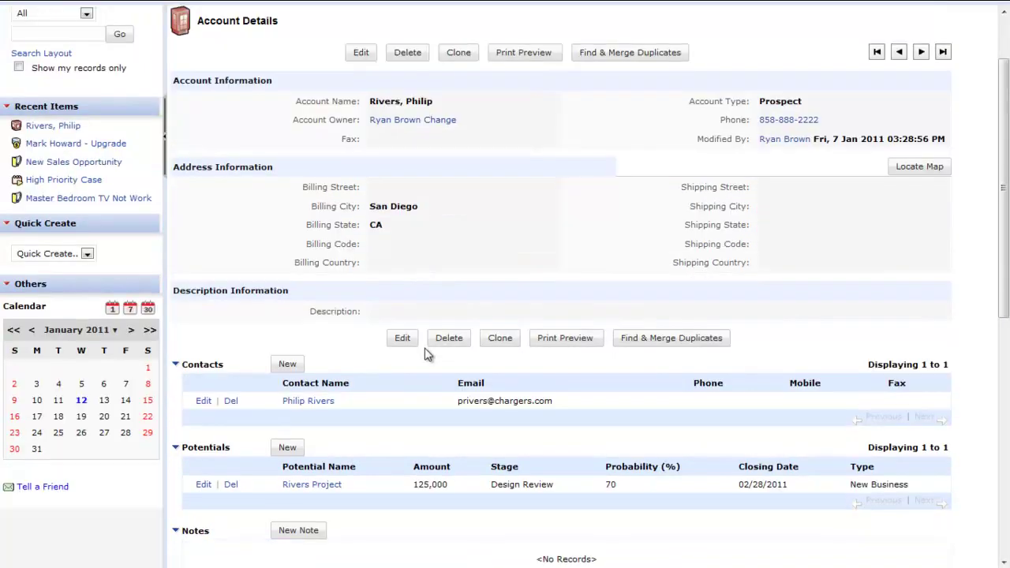
scroll(425, 354, "down", 2)
scroll(430, 367, "down", 4)
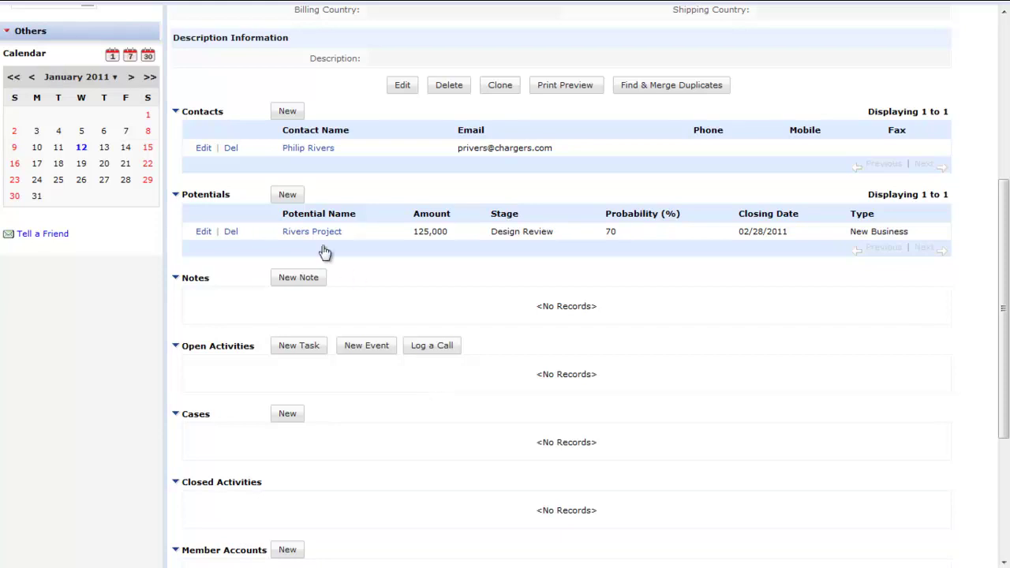
left_click(309, 231)
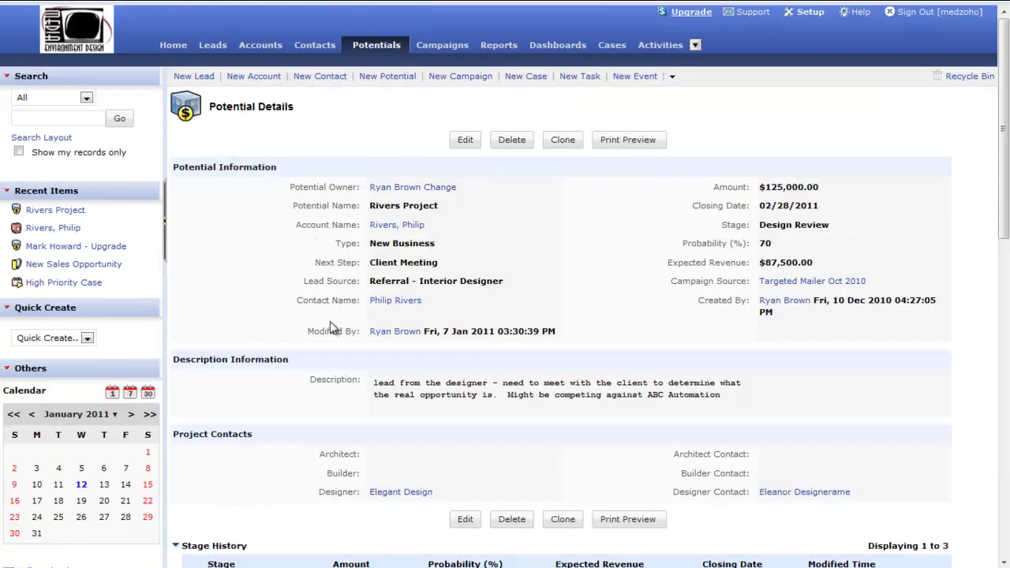
Start a new case for the potential with the subject "TV wont turn on", case origin Phone and type Service
scroll(333, 322, "down", 8)
scroll(357, 405, "down", 6)
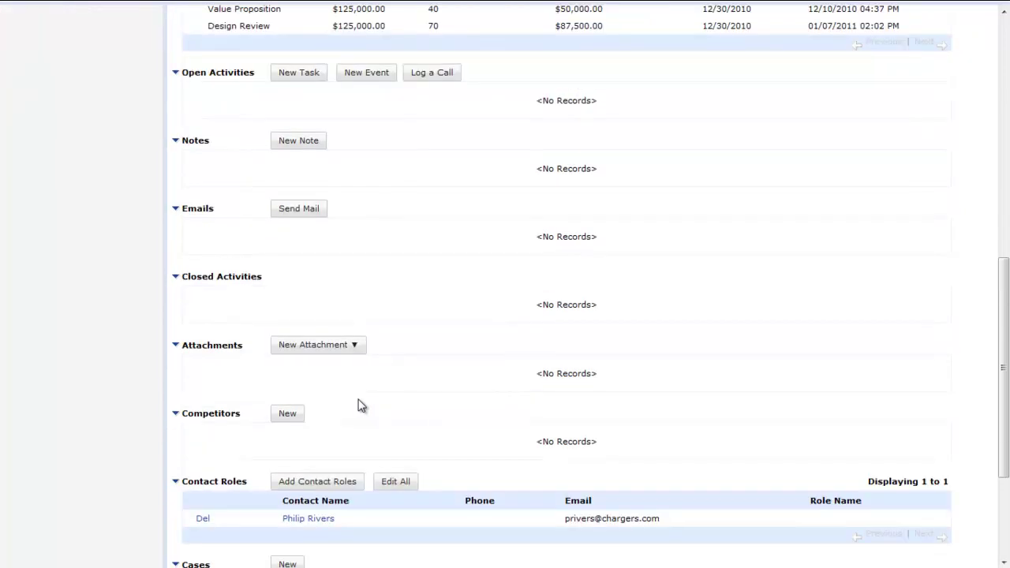
scroll(360, 406, "down", 5)
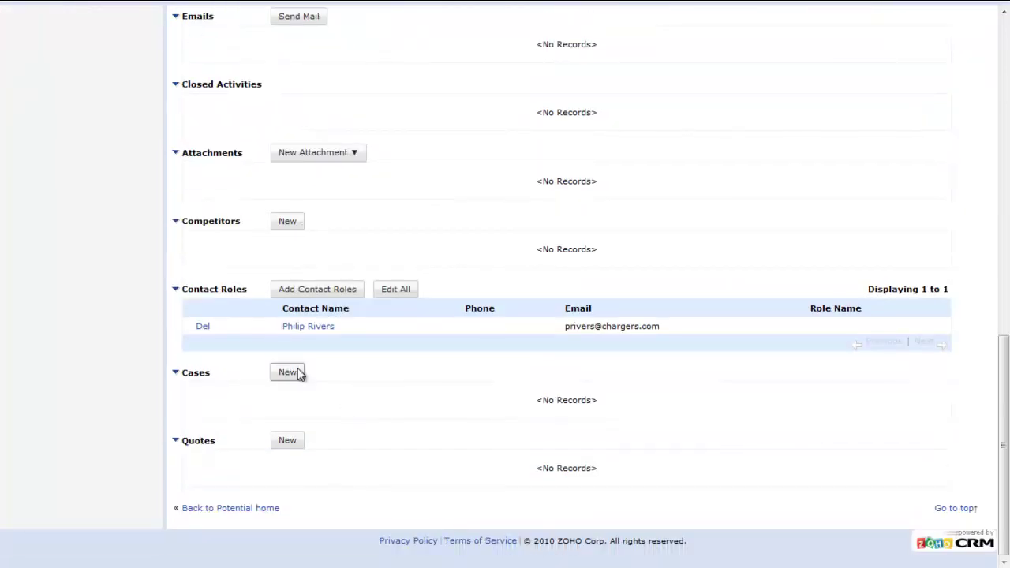
left_click(289, 372)
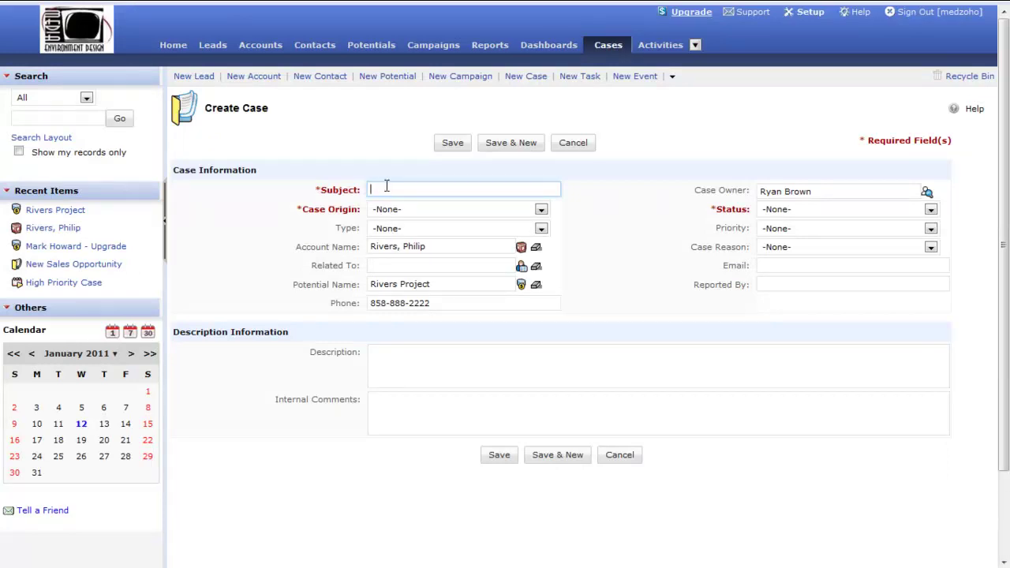
type("TV wont turn on")
left_click(426, 210)
left_click(404, 238)
left_click(411, 229)
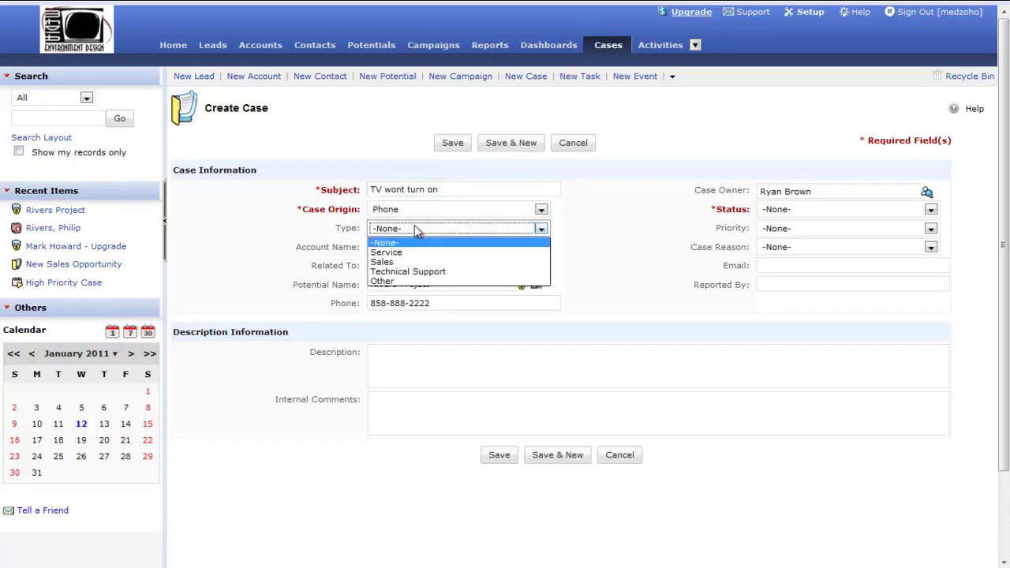
left_click(385, 251)
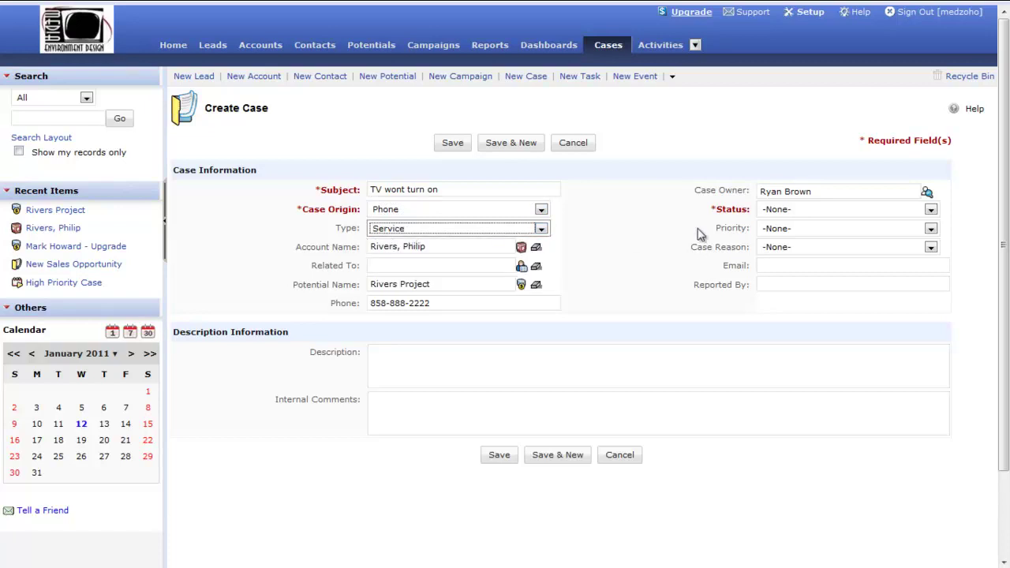
Set the case's status to New and its priority to High
left_click(800, 211)
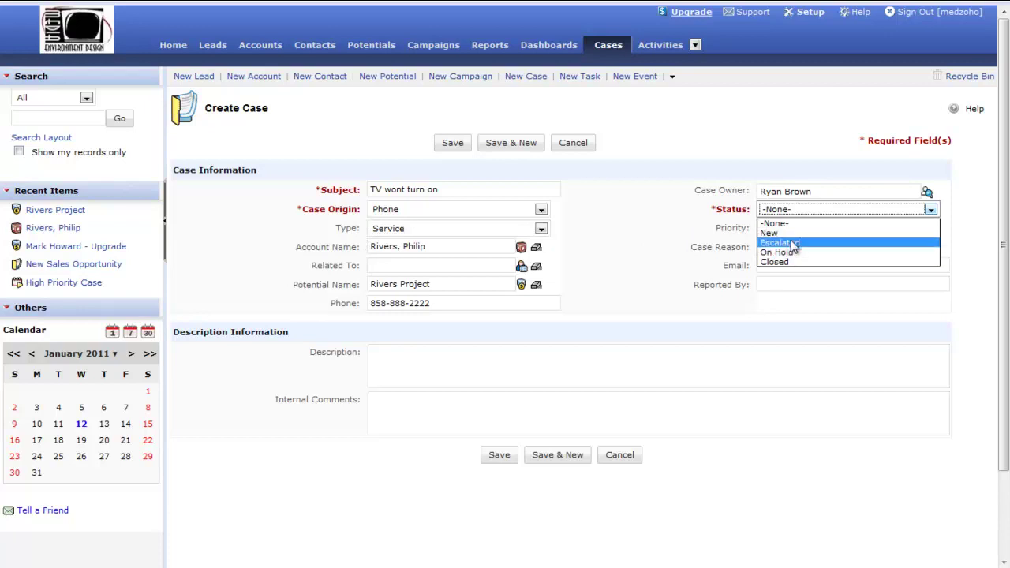
left_click(790, 234)
left_click(776, 230)
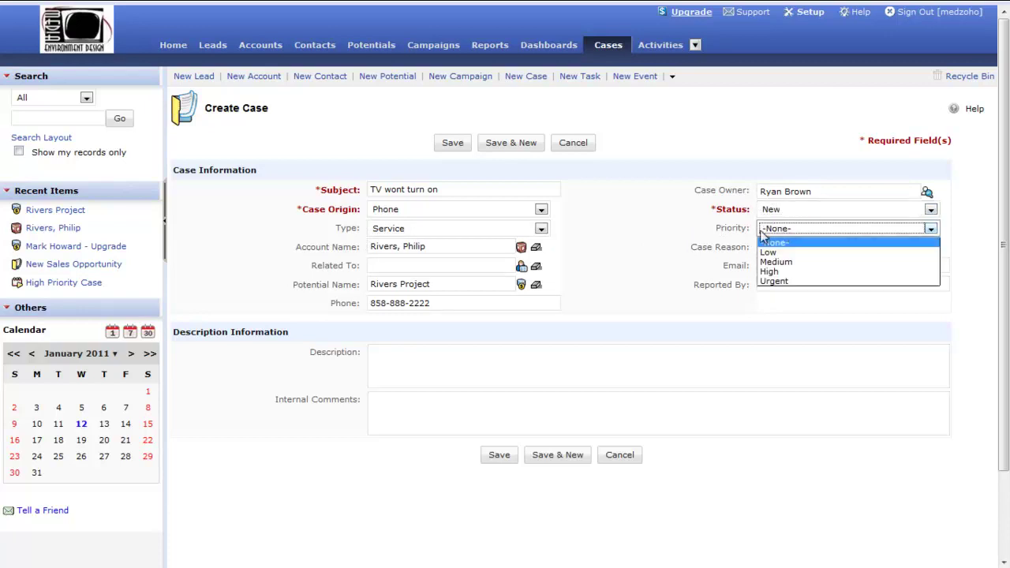
left_click(785, 270)
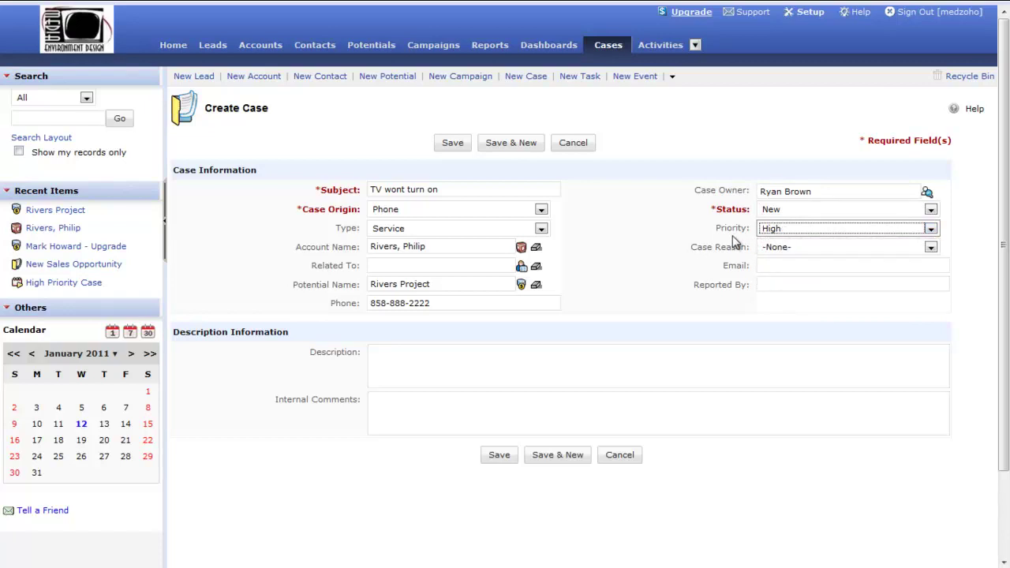
Set the case reason to Technical Issue/ Equipment, enter the description "call him his tv wont turn on!" and save the case
left_click(777, 247)
left_click(797, 273)
left_click(489, 361)
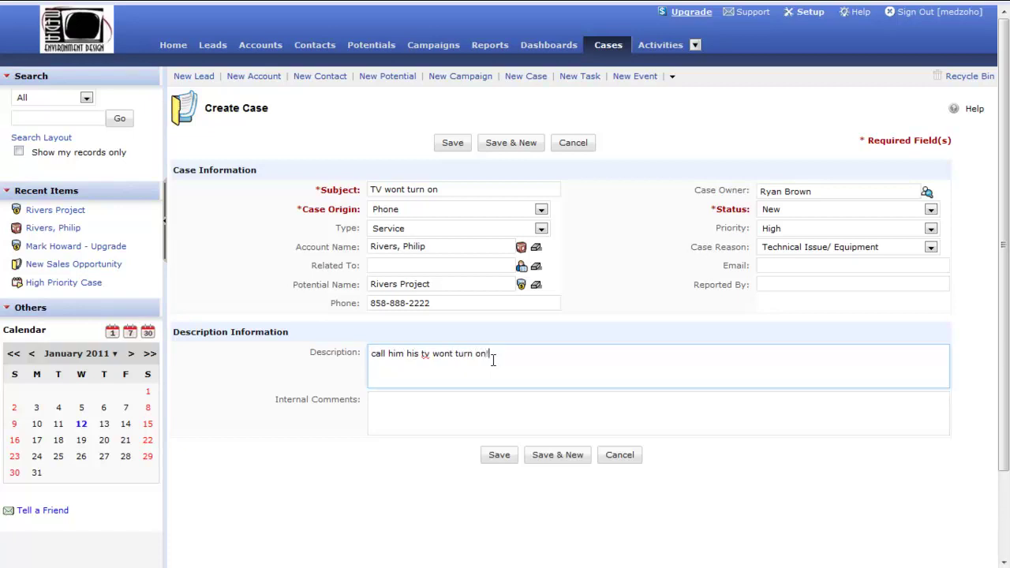
left_click(499, 456)
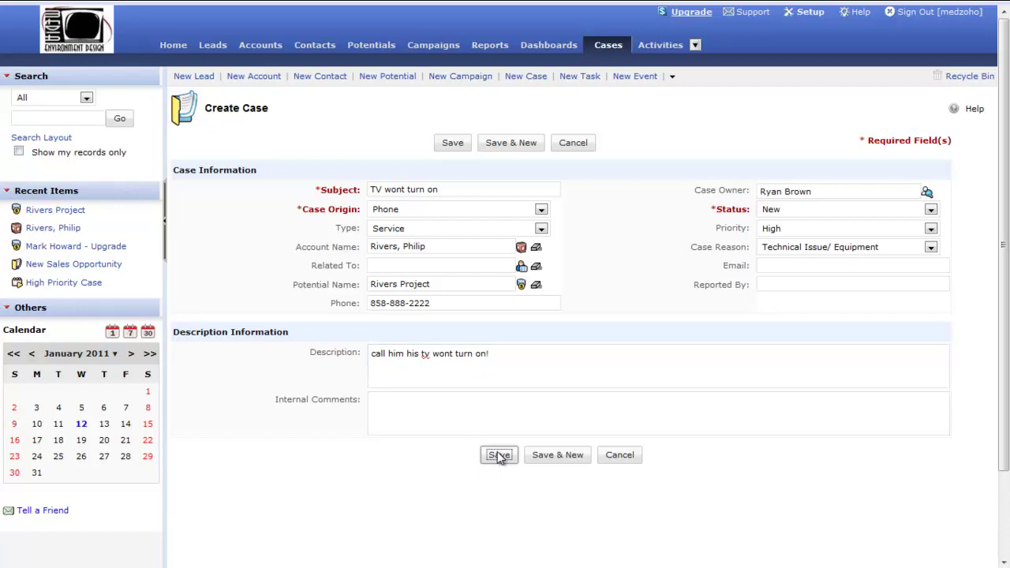
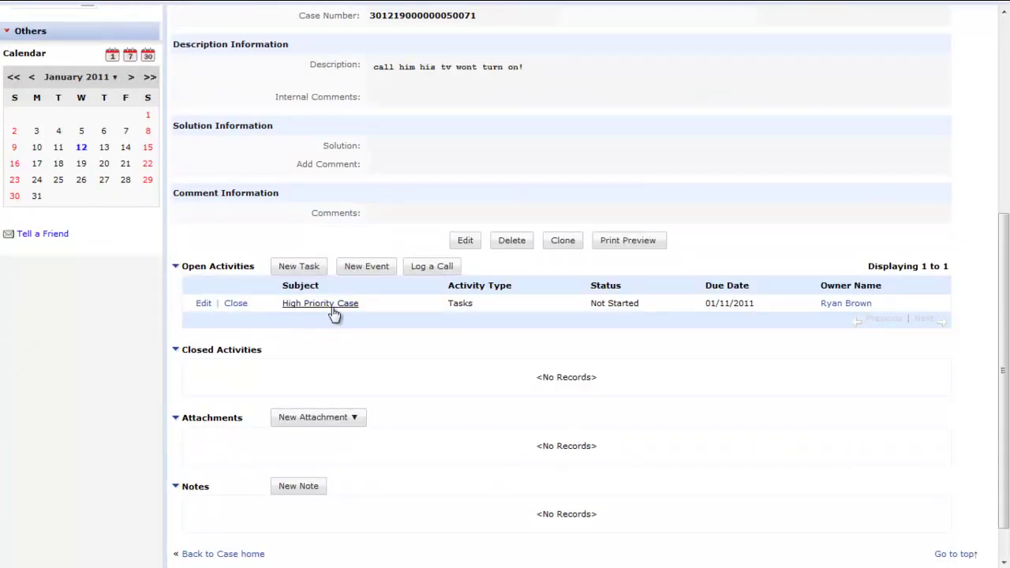
Open the High Priority Case task from the new case's open activities and review its details and description
left_click(346, 308)
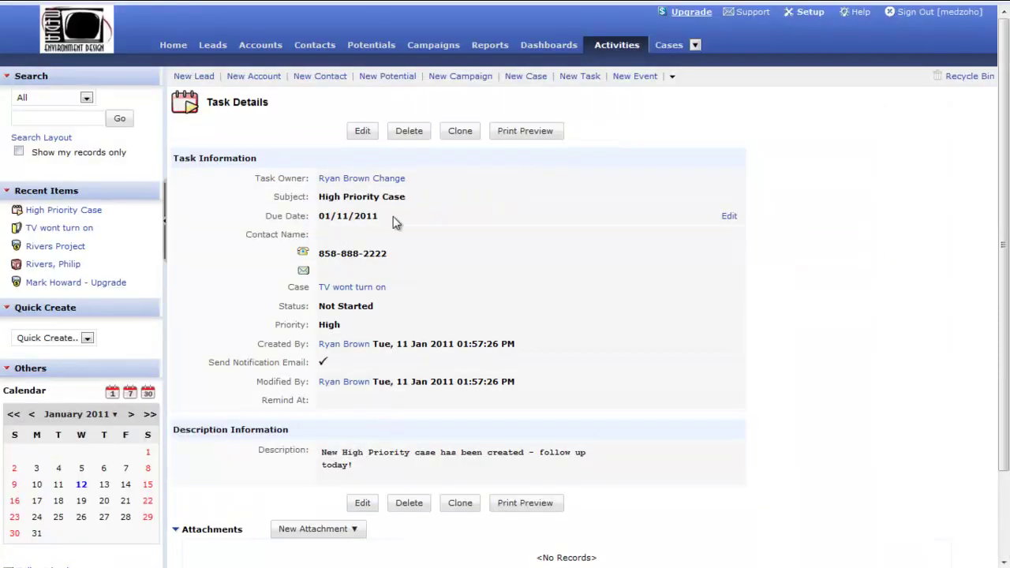
scroll(392, 217, "down", 3)
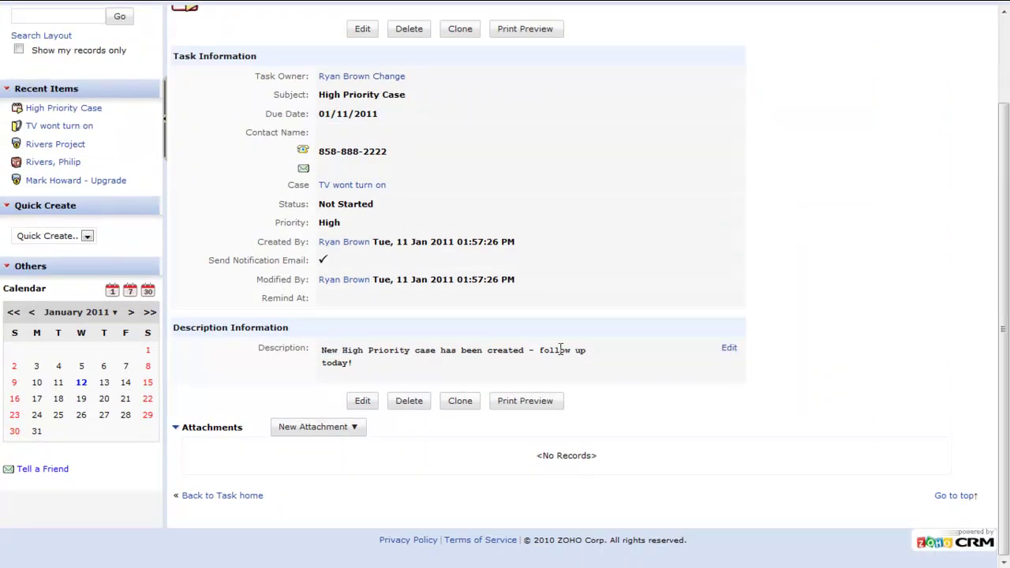
scroll(338, 361, "up", 3)
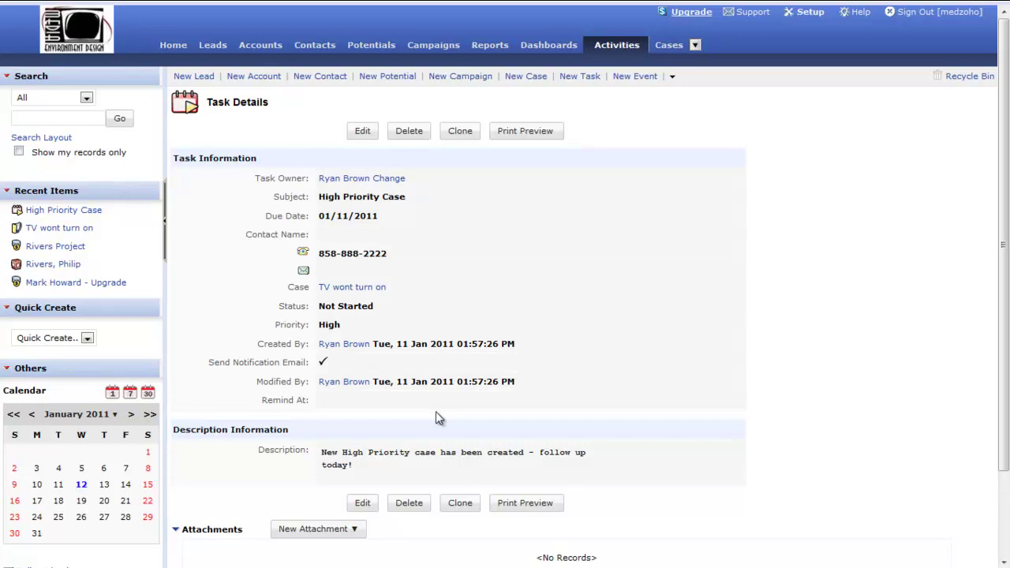
Open the potentials list and check the stage of the CA Vacation Home potential
mouse_move(757, 11)
left_click(375, 48)
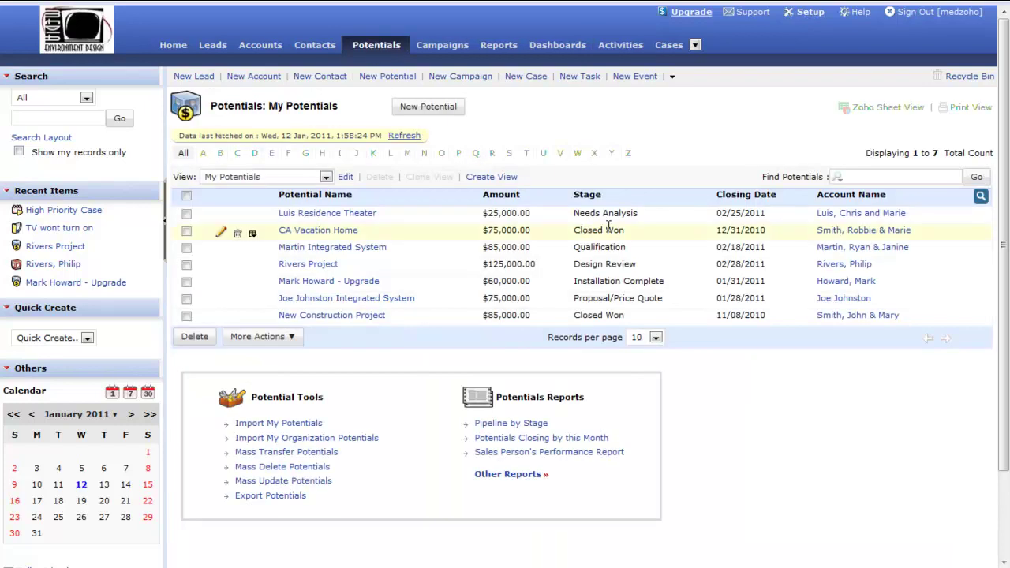
left_click_drag(577, 232, 623, 231)
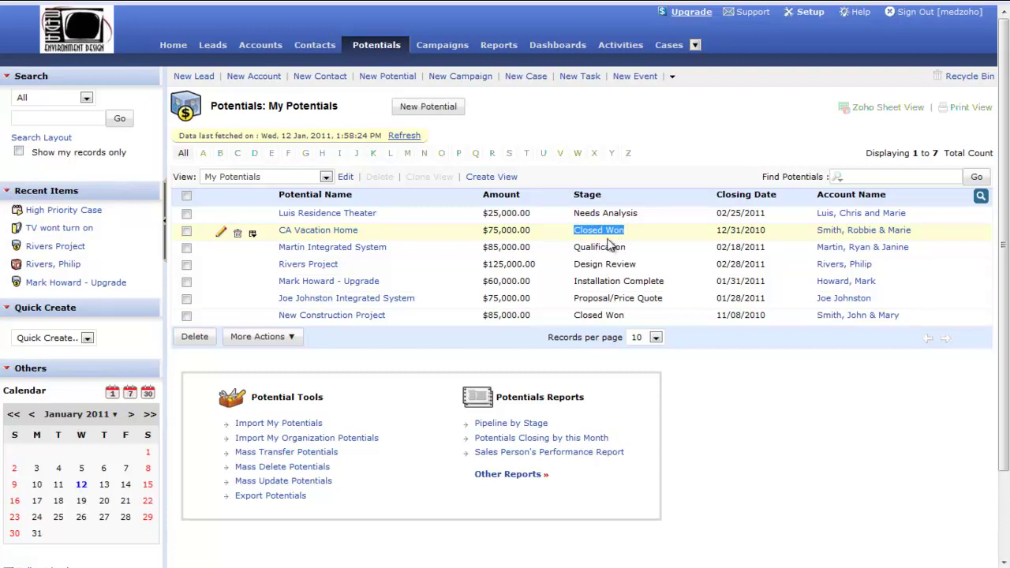
Change the CA Vacation Home potential's stage to Installation Complete and save the record
left_click(330, 230)
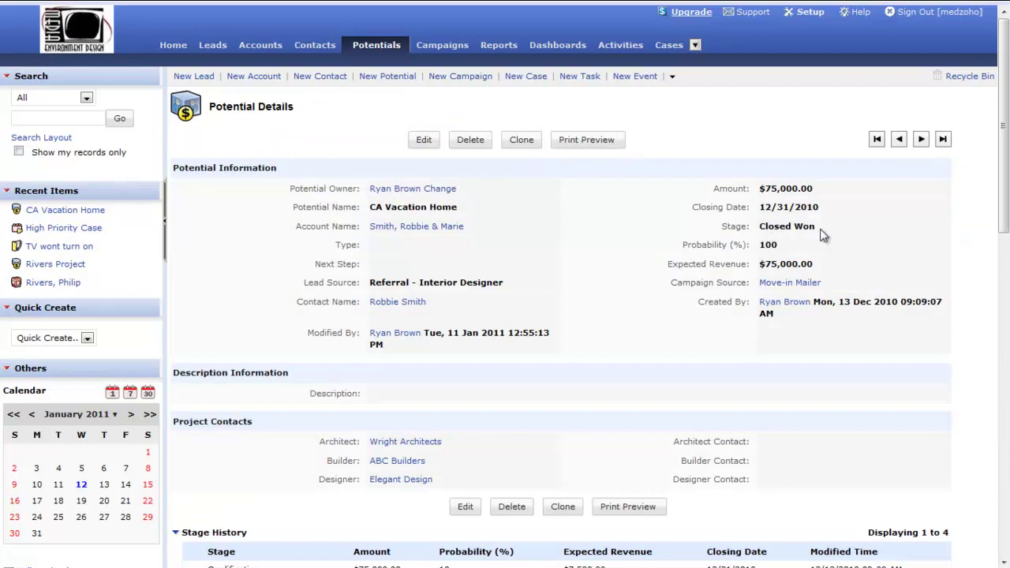
left_click(423, 141)
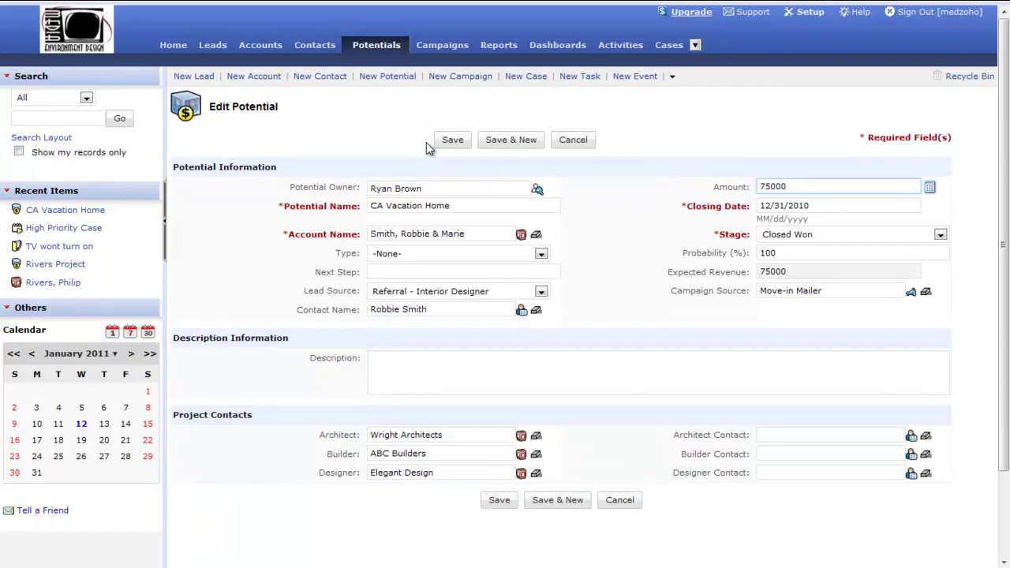
left_click(798, 236)
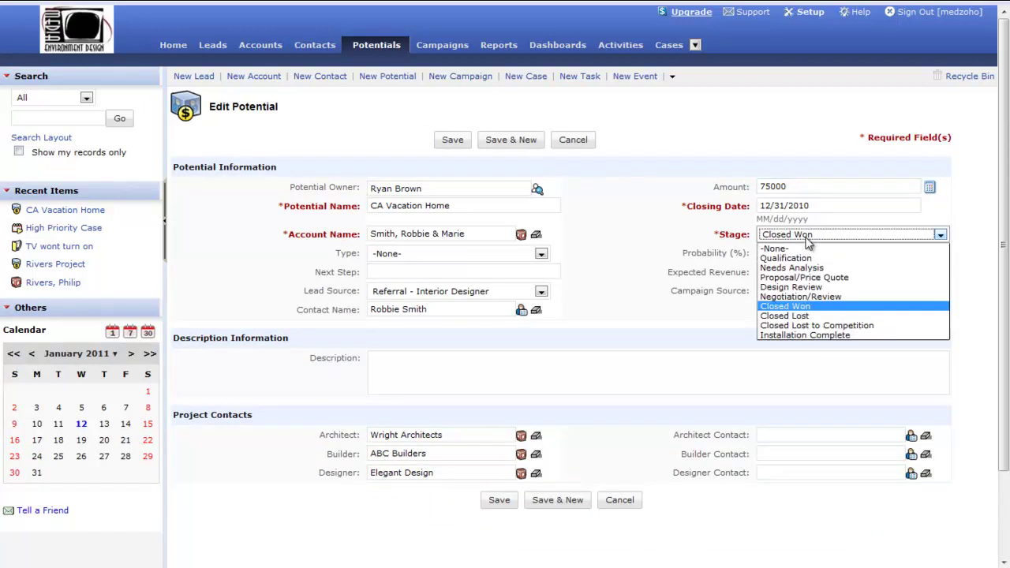
left_click(825, 338)
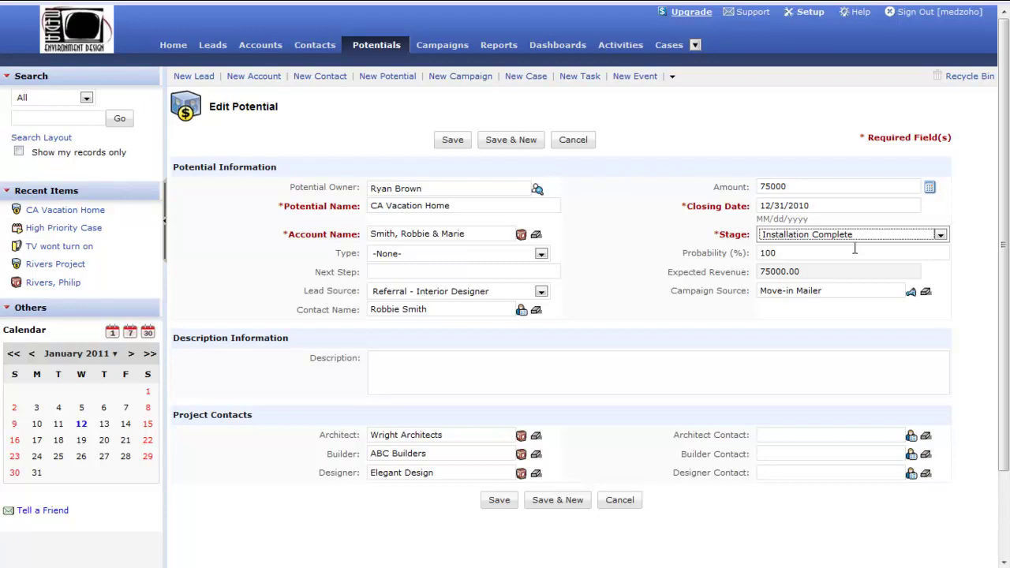
left_click(981, 256)
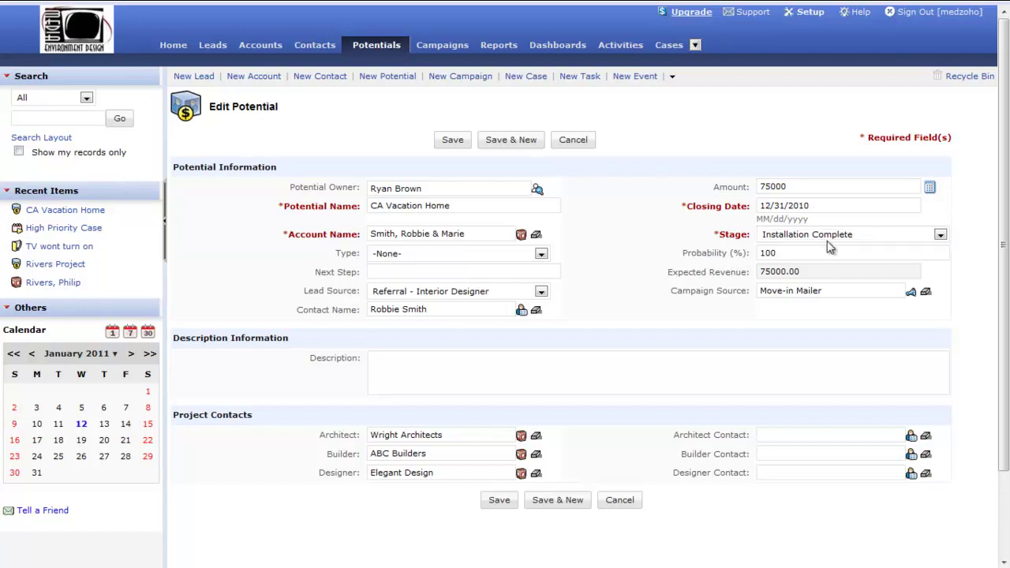
left_click(452, 141)
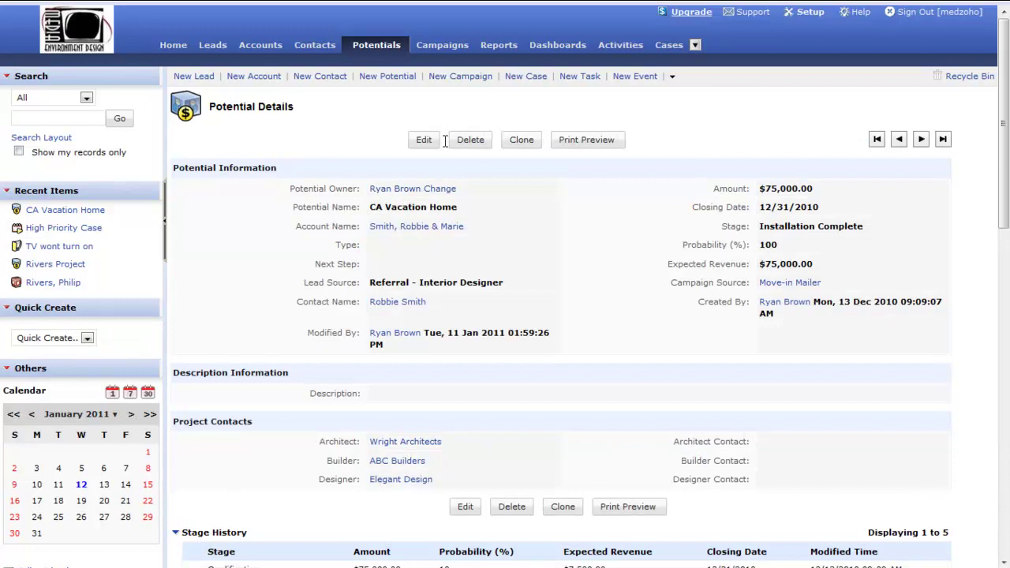
Check the due date of the potential's open follow-up task, then open the task and review its details and description
scroll(438, 266, "down", 4)
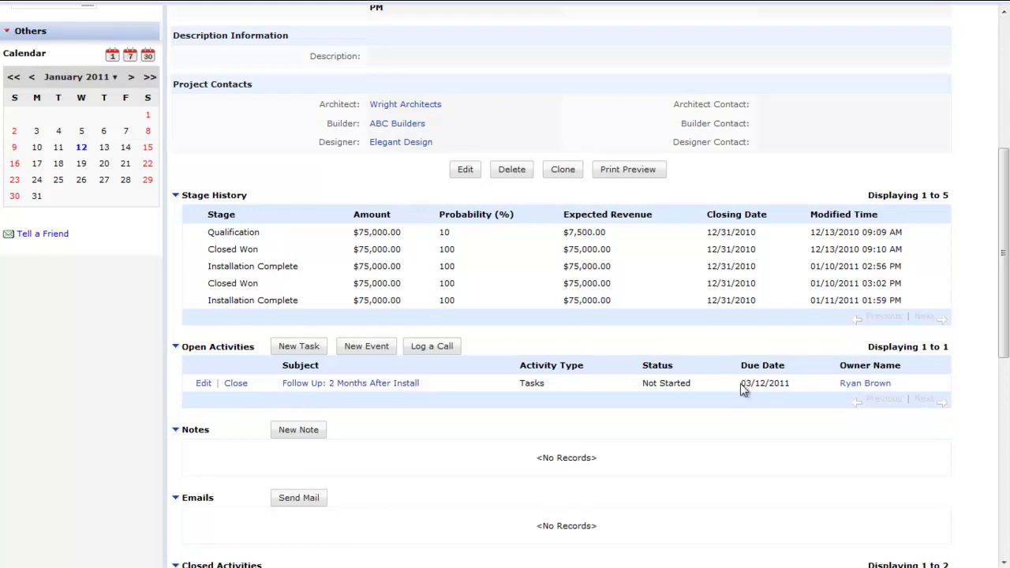
left_click_drag(742, 384, 791, 385)
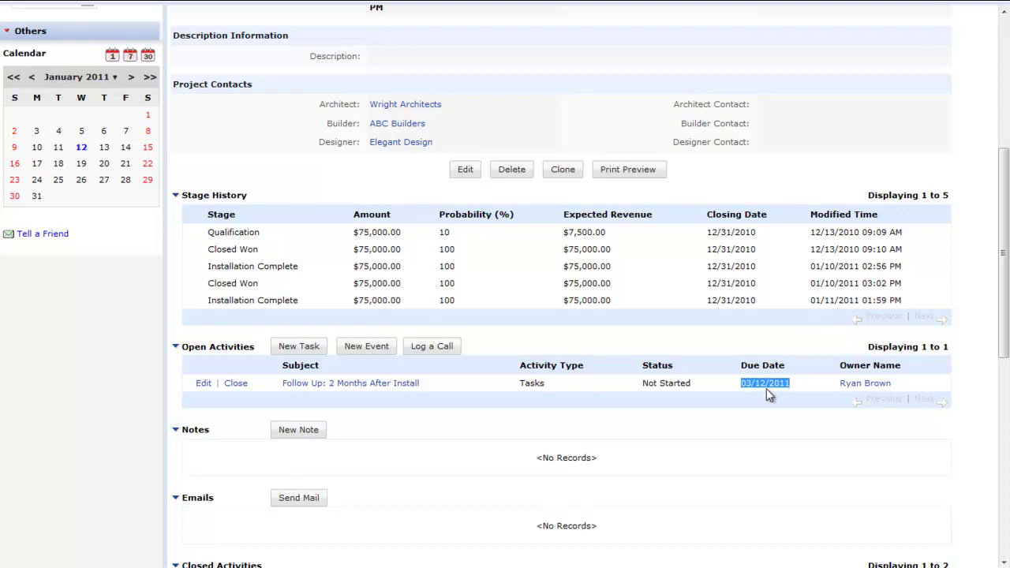
left_click(368, 385)
scroll(368, 384, "down", 2)
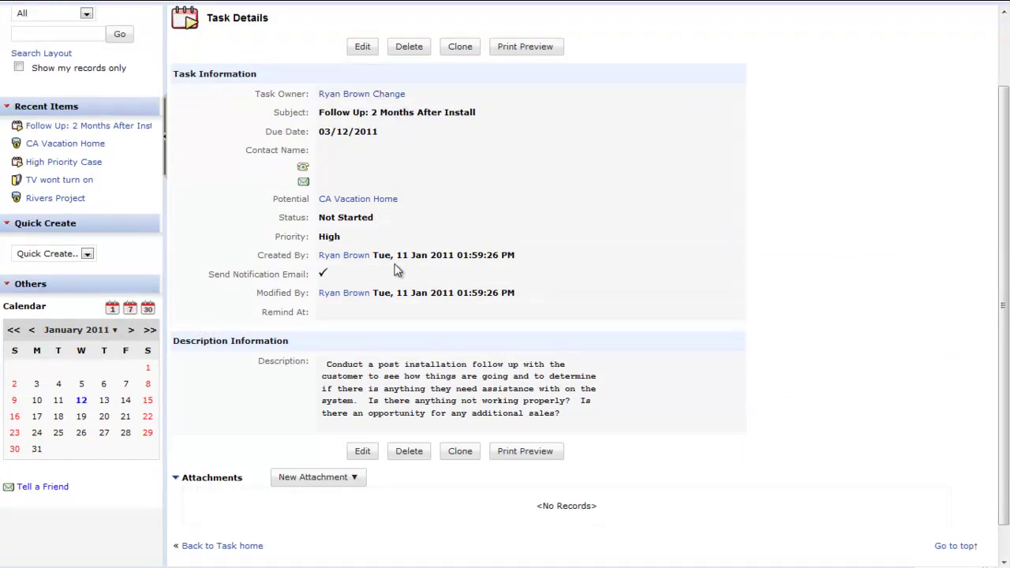
scroll(406, 314, "down", 1)
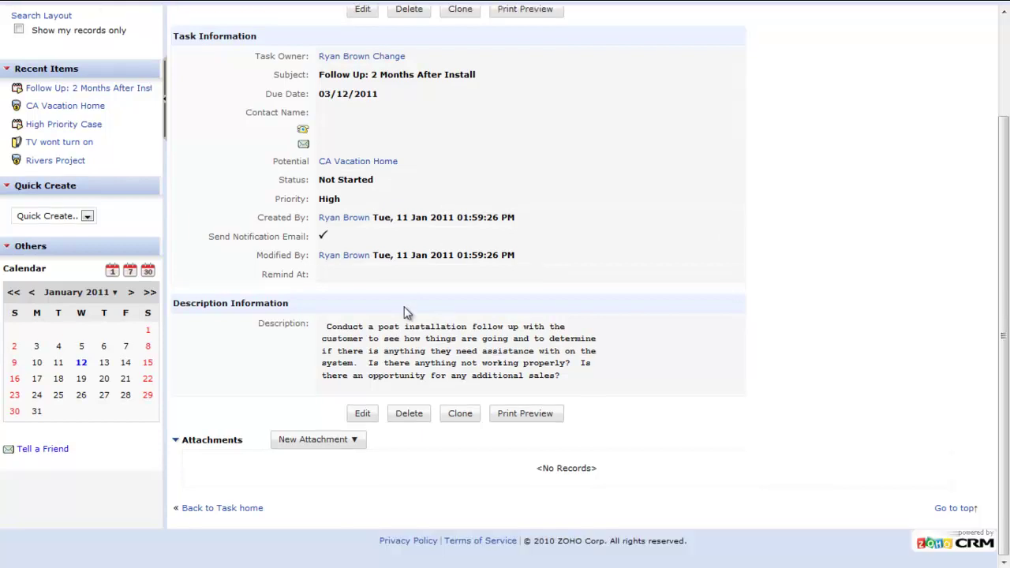
scroll(407, 313, "up", 3)
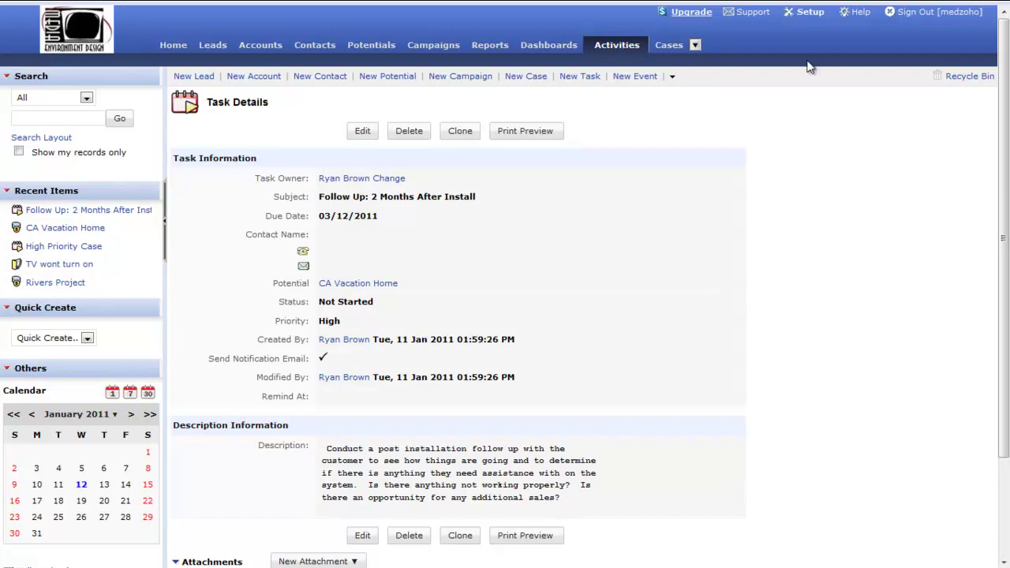
Open the Installation Follow Up workflow rule for editing, review its description, execution criteria and rule criteria, and save it
left_click(808, 13)
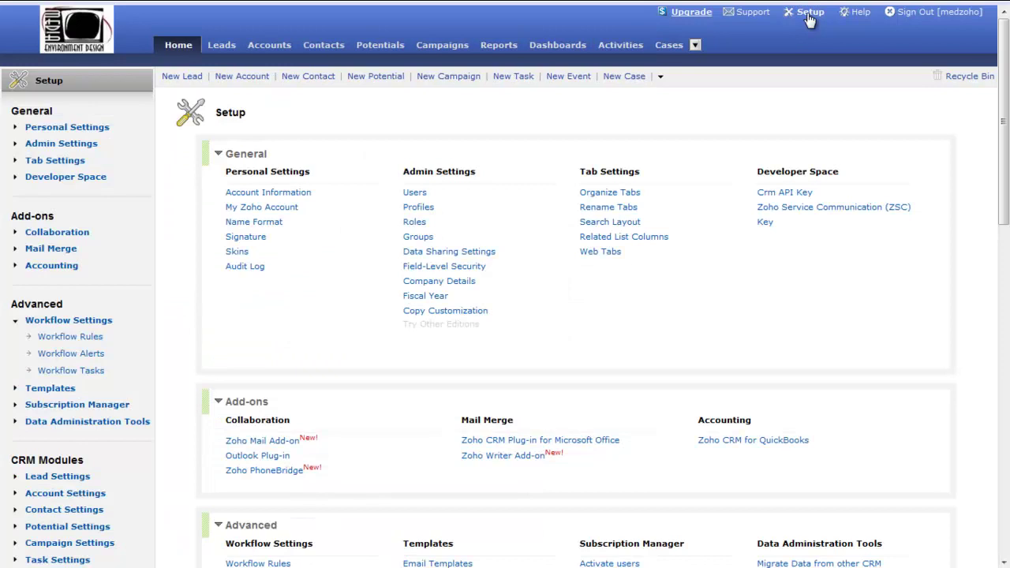
left_click(81, 338)
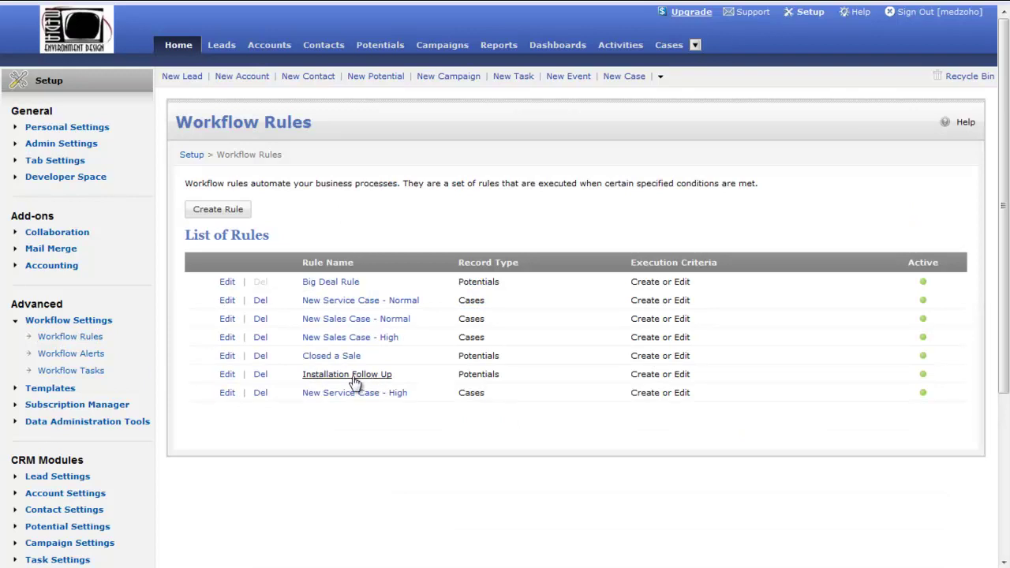
left_click(228, 377)
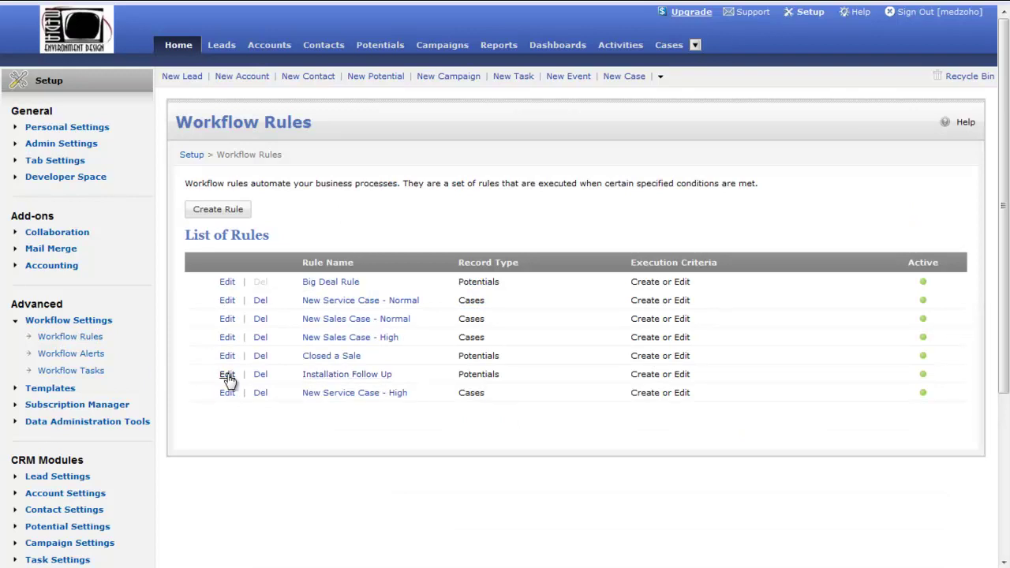
scroll(392, 284, "down", 5)
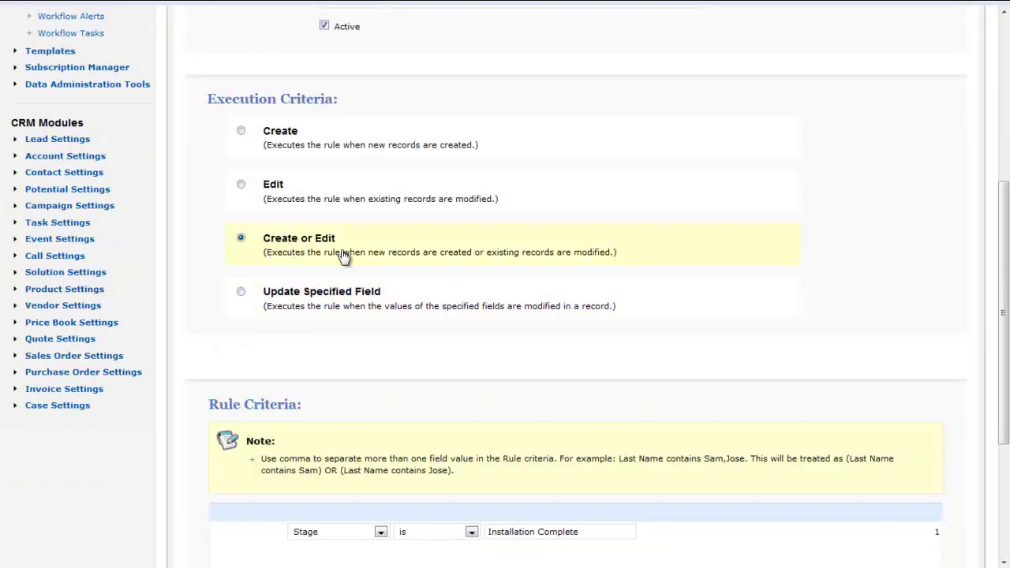
scroll(341, 249, "up", 2)
left_click_drag(317, 71, 366, 72)
scroll(466, 417, "down", 5)
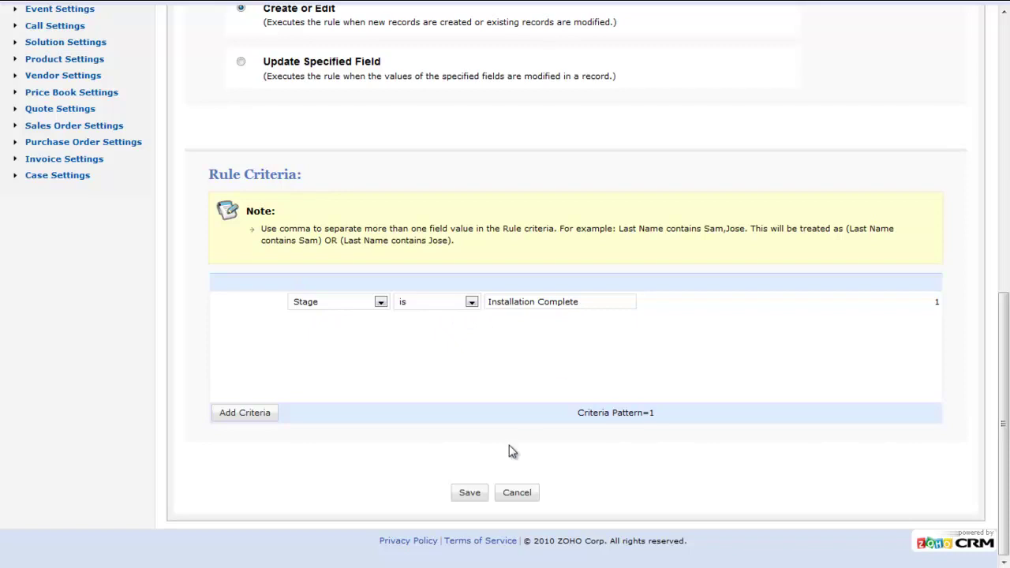
left_click(470, 493)
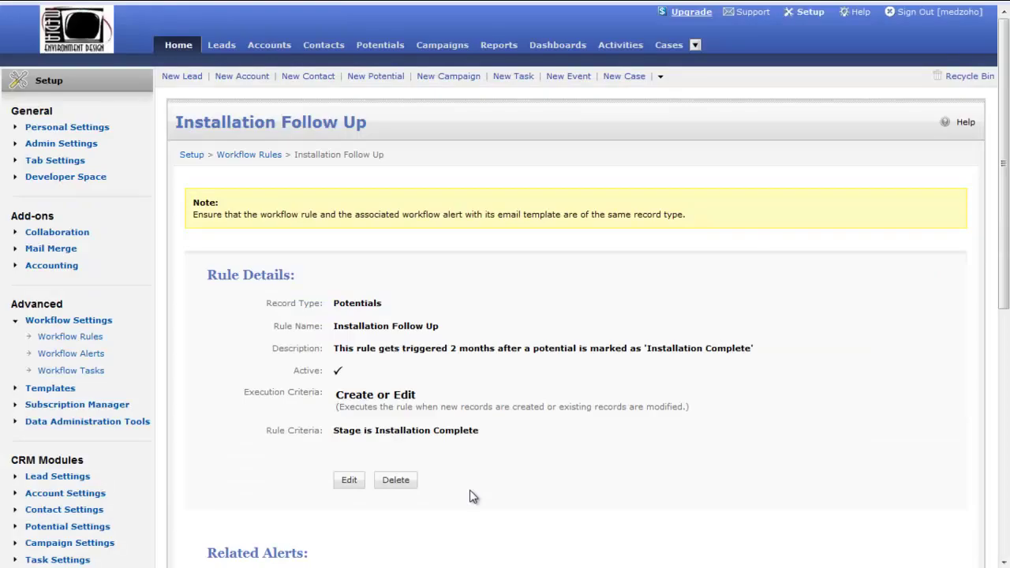
Open the rule's related follow-up task for editing and review its subject, assignee field and the note on automatic assignment
scroll(472, 496, "down", 5)
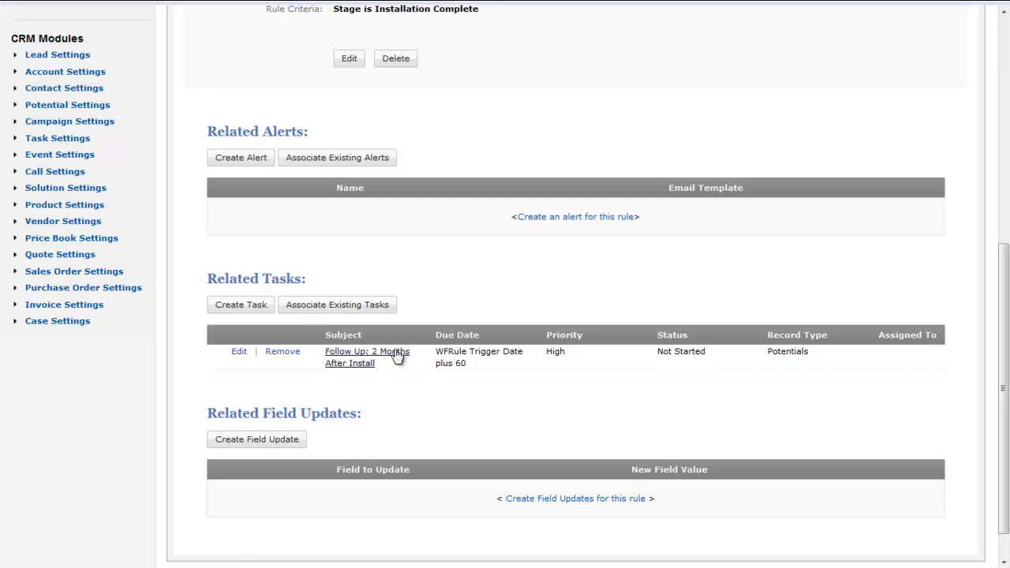
left_click(240, 352)
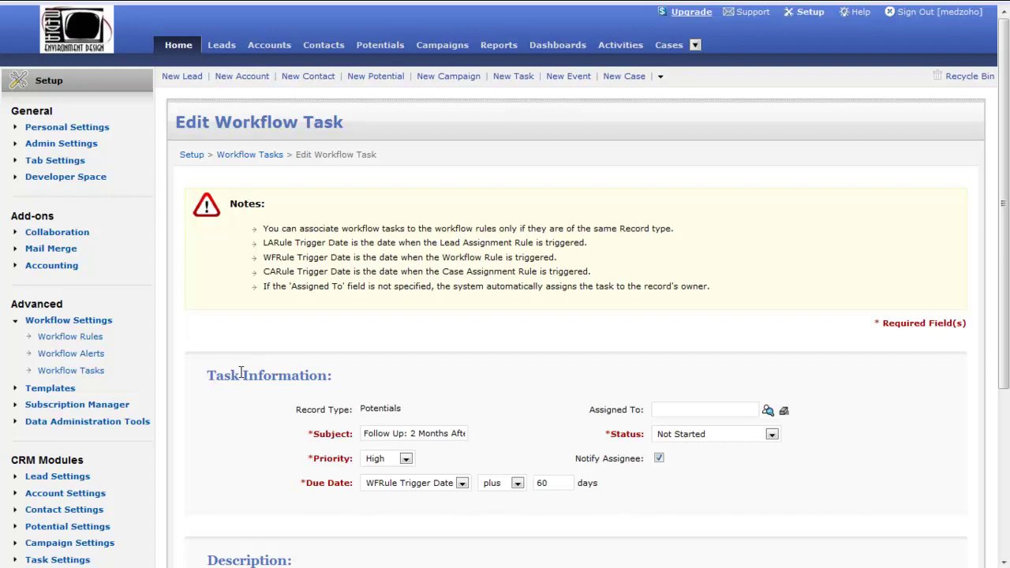
scroll(249, 371, "down", 2)
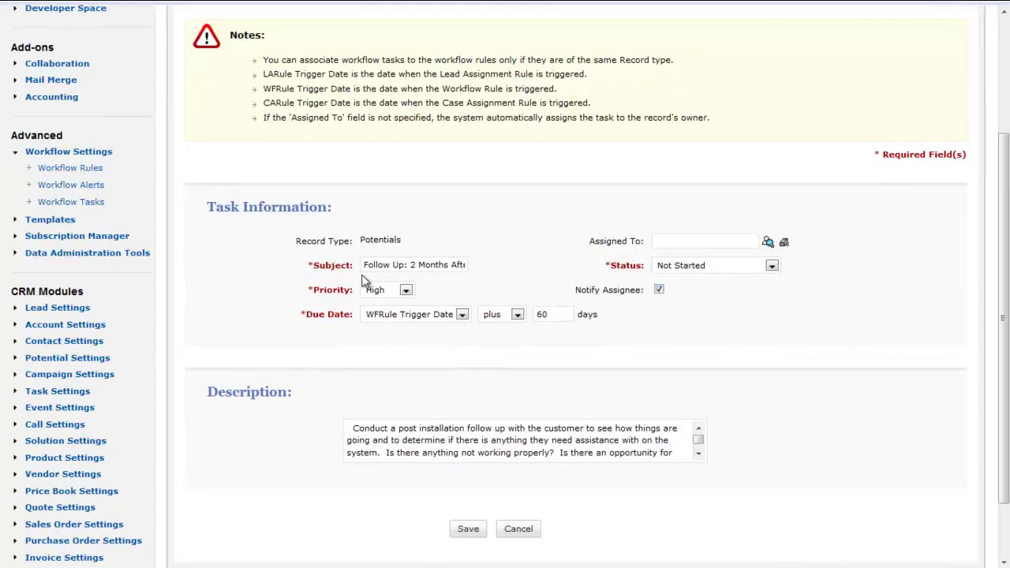
left_click_drag(420, 269, 490, 267)
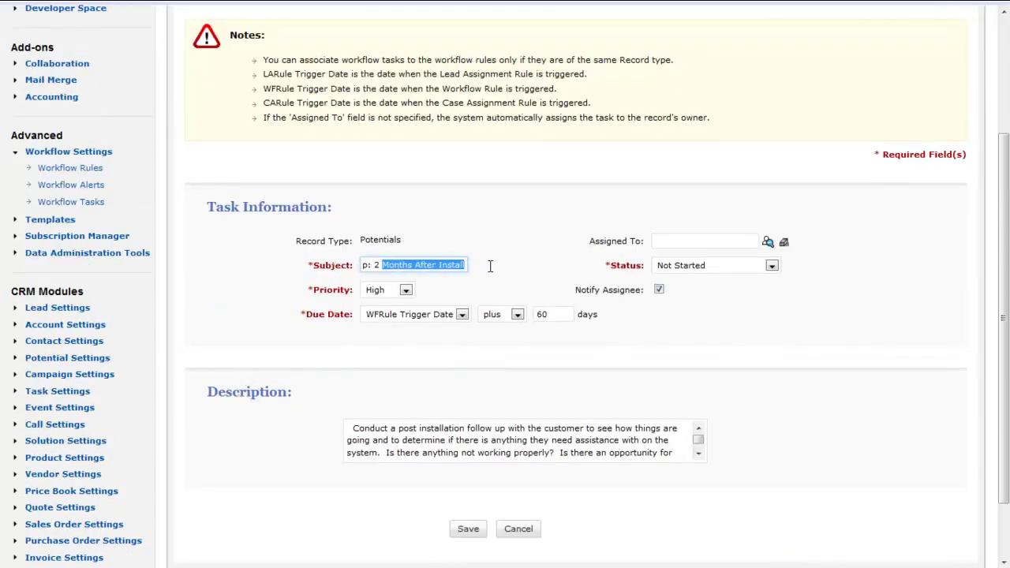
left_click(698, 241)
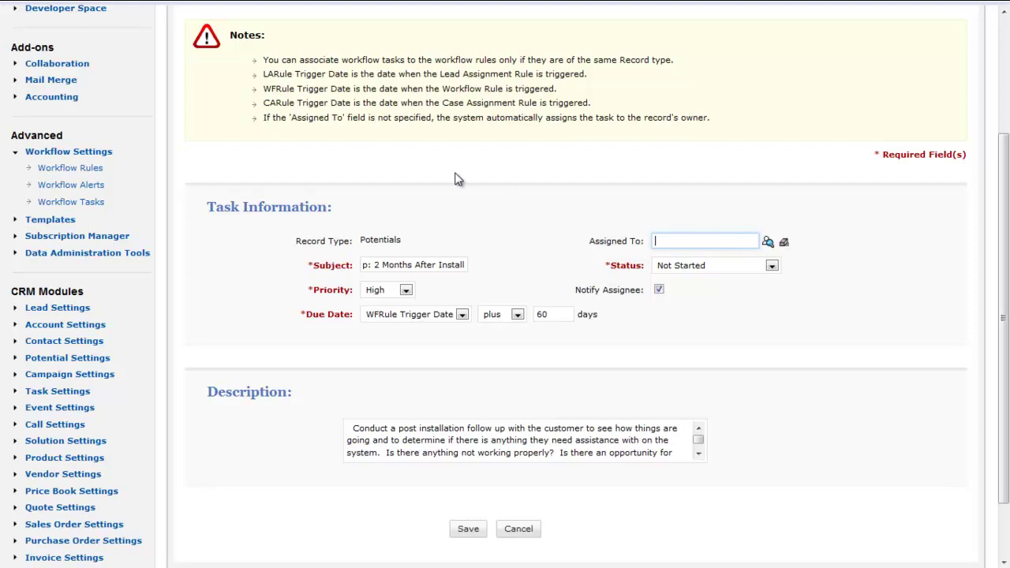
left_click_drag(263, 119, 720, 134)
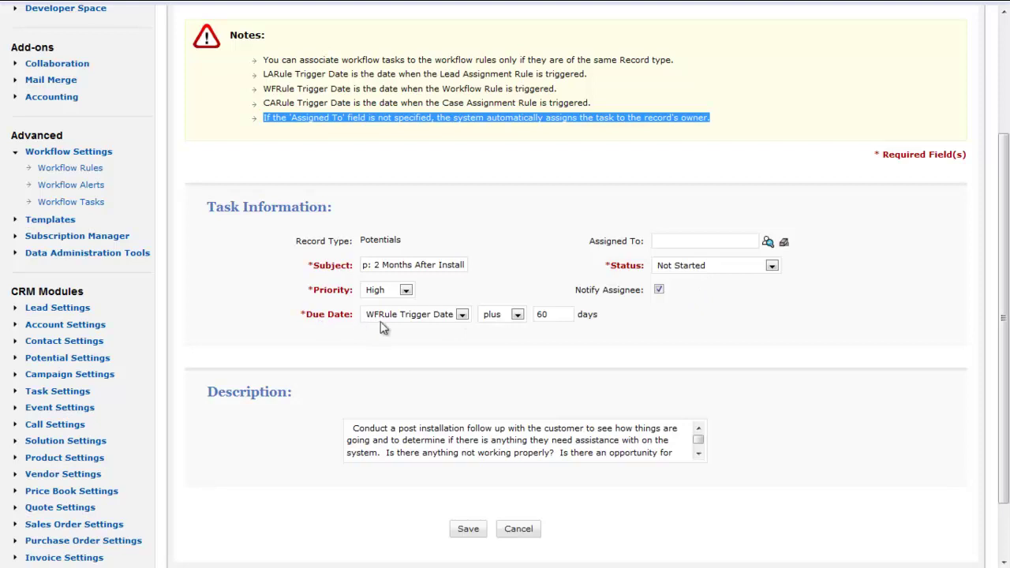
Check the workflow task's due date trigger options and read its description, then save the task
left_click(462, 316)
left_click(462, 318)
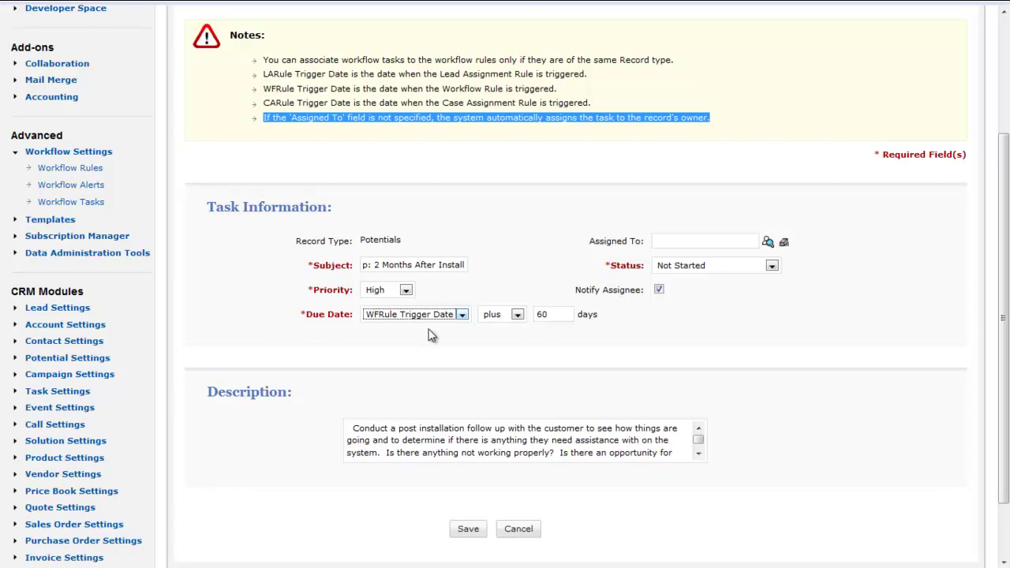
scroll(430, 335, "down", 2)
left_click_drag(389, 352, 451, 386)
left_click(466, 458)
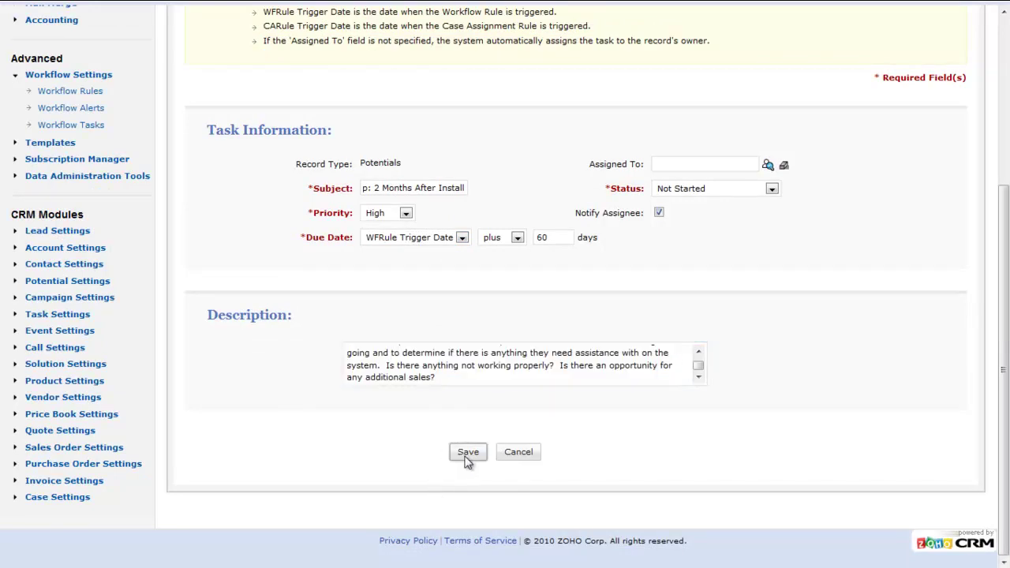